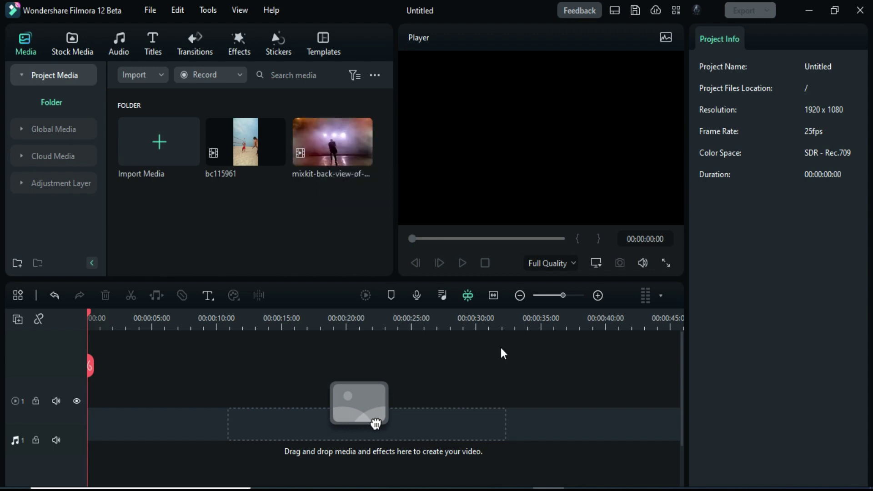
- Place the guitarist clip at the start of track 1, keeping the 1920x1080 25fps project settings
drag(376, 422, 109, 404)
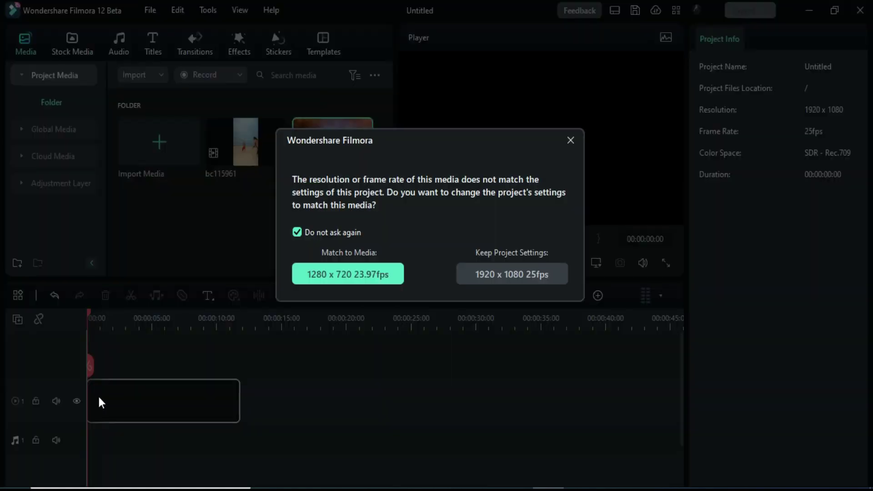
click(492, 268)
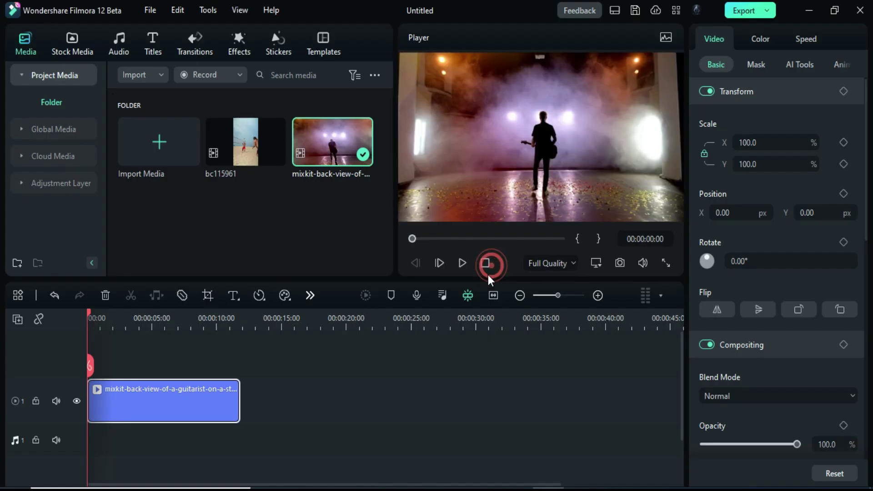
click(802, 46)
click(784, 64)
- Add three points to the clip's Curves luminance curve to subtly boost contrast
click(763, 38)
click(793, 64)
mouse_move(784, 260)
mouse_down()
mouse_move(770, 256)
mouse_move(788, 269)
mouse_up()
drag(737, 339, 735, 325)
drag(826, 203, 825, 203)
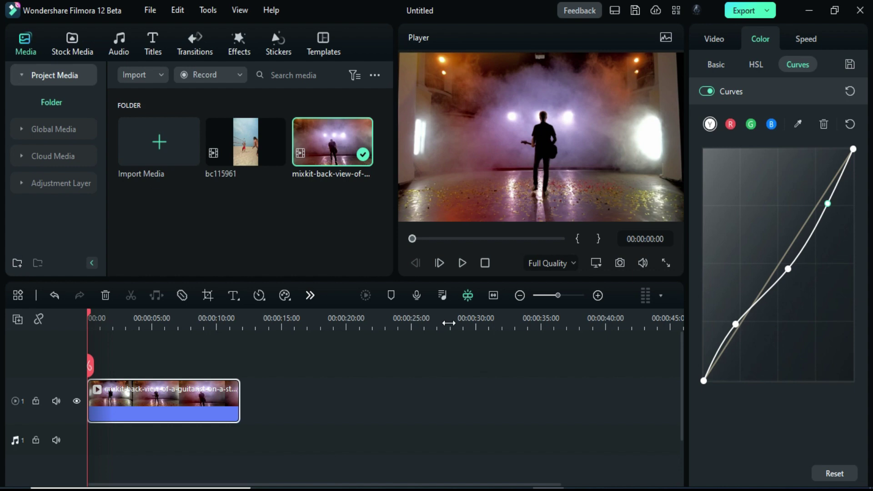
- Switch to the Organize workspace layout and add the Erase transition to the clip
click(614, 11)
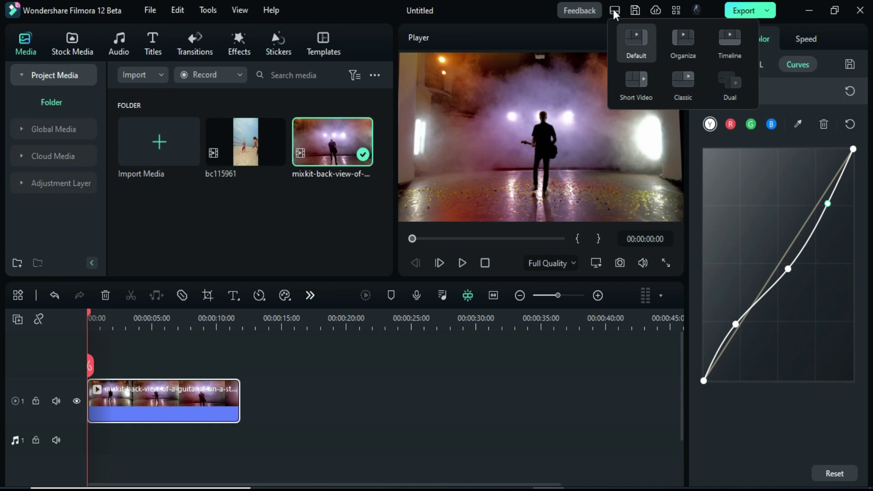
click(677, 36)
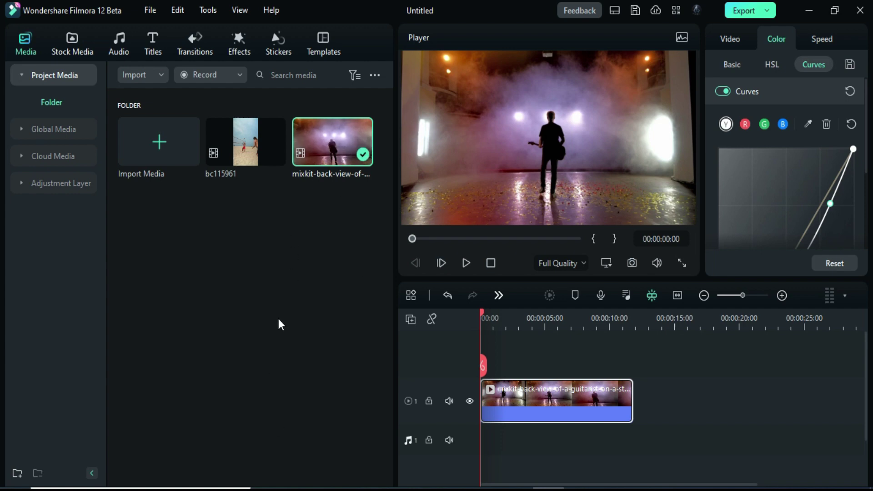
click(195, 44)
drag(333, 279, 489, 396)
- Try the Edge Scale effect, undo it, and switch to the Timeline workspace layout
click(239, 44)
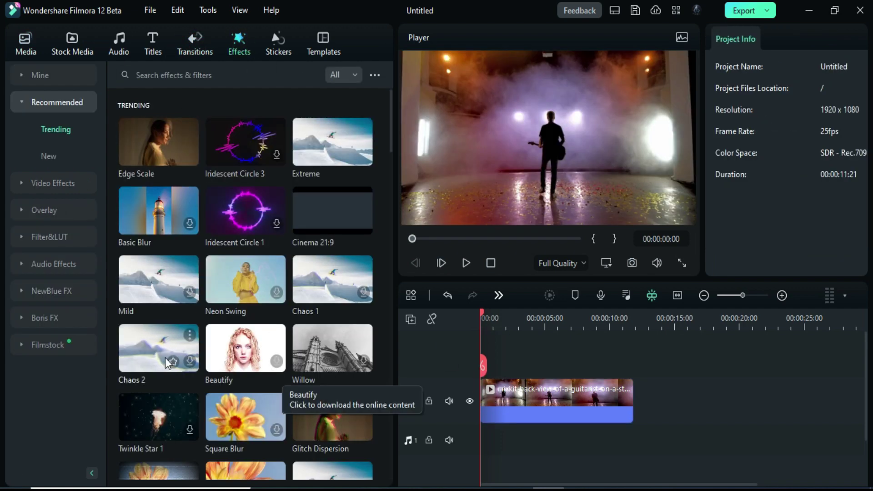
drag(159, 142, 497, 396)
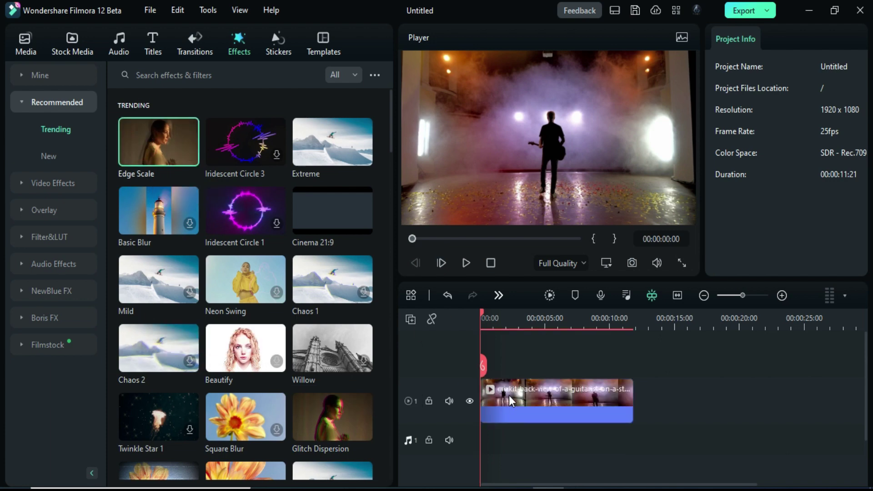
key(ctrl+z)
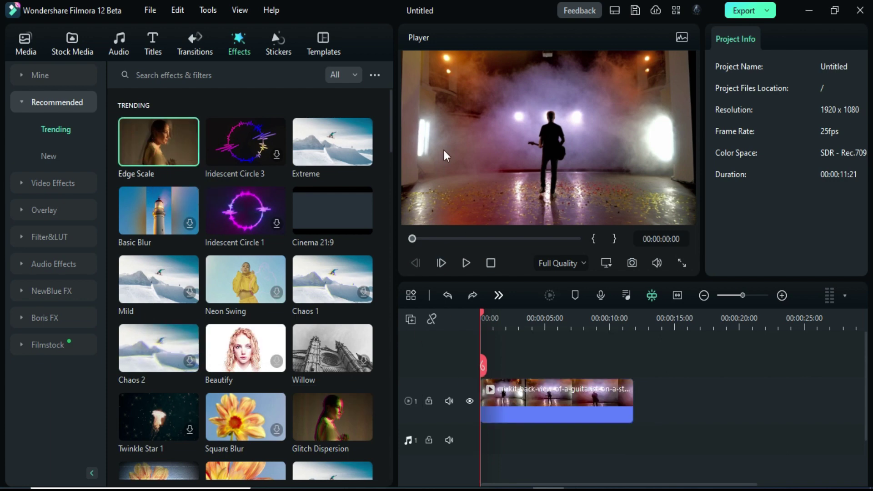
click(612, 11)
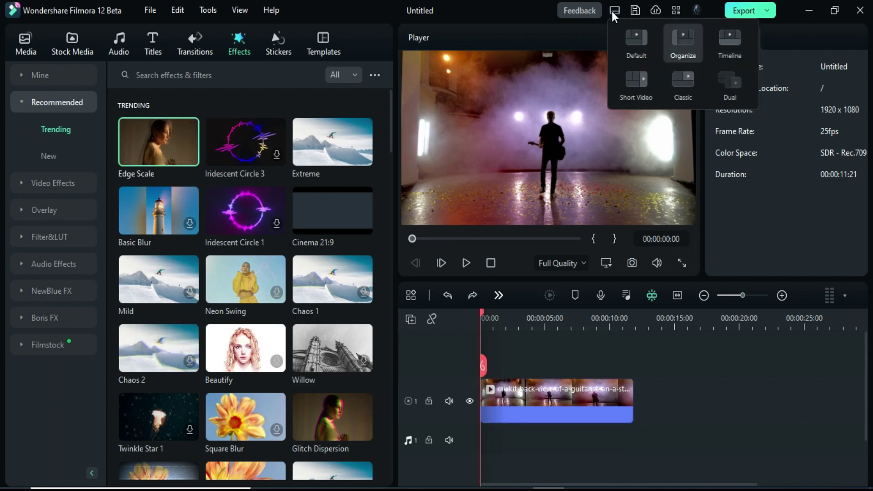
click(722, 45)
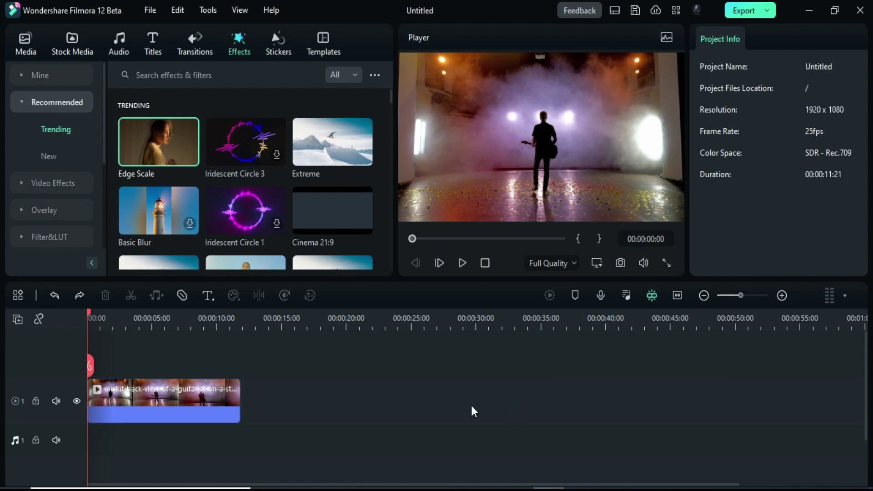
- Switch to the Short Video layout and set the project aspect ratio to 9:16 portrait
click(612, 13)
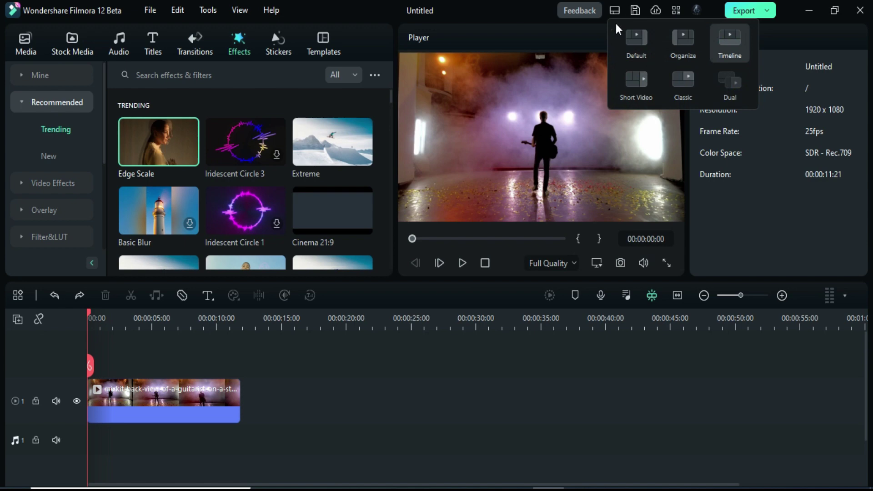
click(639, 80)
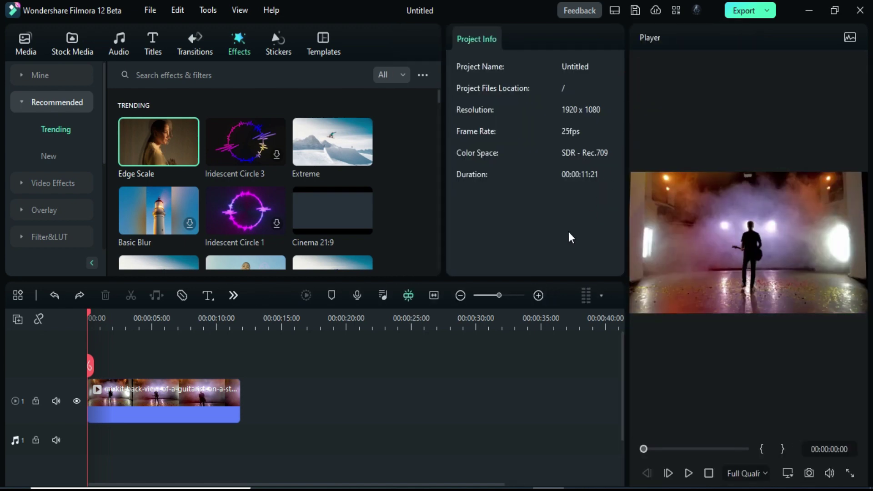
click(150, 10)
click(204, 253)
click(415, 153)
click(427, 210)
click(500, 301)
- Replace the guitarist clip with the bc115961 beach clip, matching project settings to the media
click(212, 399)
click(25, 44)
click(196, 413)
drag(197, 403, 225, 400)
key(Delete)
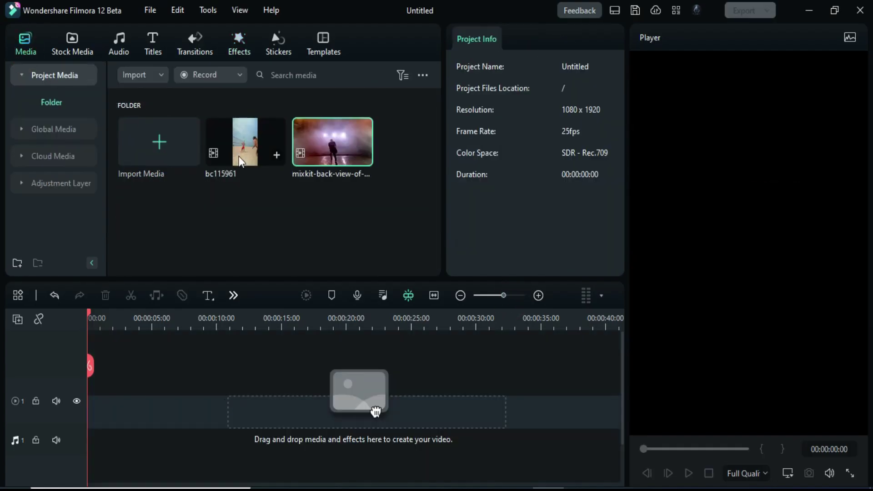
drag(245, 142, 101, 436)
click(371, 276)
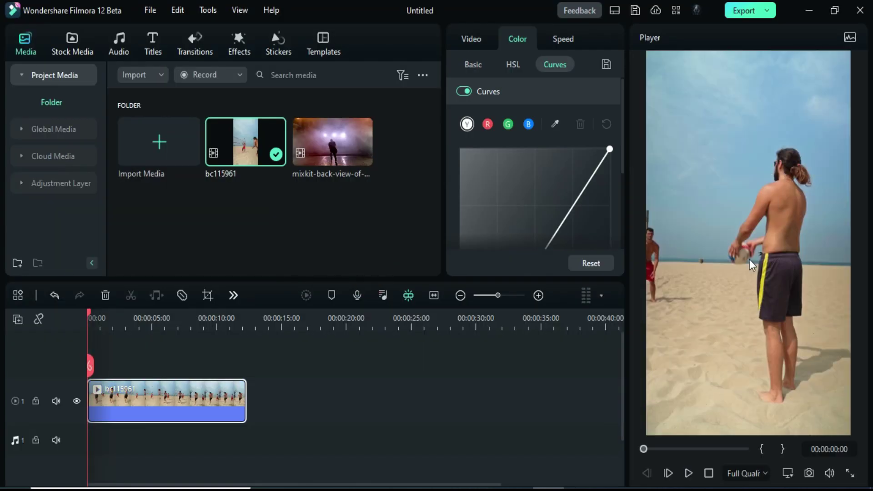
- Bend the beach clip's brightness curve, set tint to 14.5, and scale it to 98.7%
mouse_move(539, 218)
mouse_down()
mouse_move(540, 210)
mouse_move(550, 219)
mouse_up()
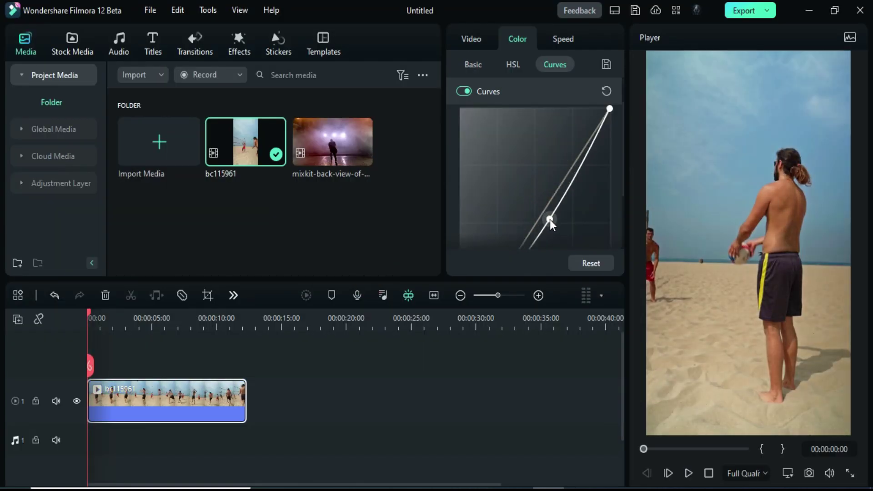
click(475, 41)
click(526, 40)
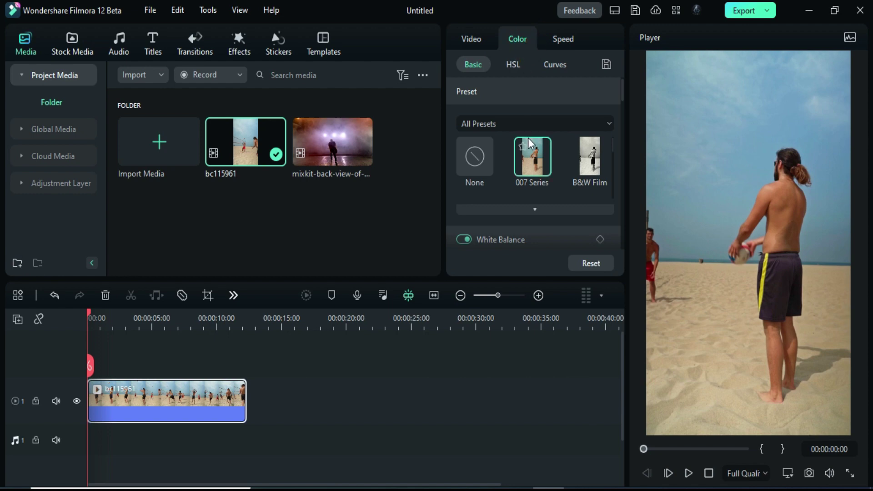
scroll(535, 191, down, 3)
mouse_move(507, 204)
mouse_down()
mouse_move(522, 206)
mouse_move(513, 204)
mouse_up()
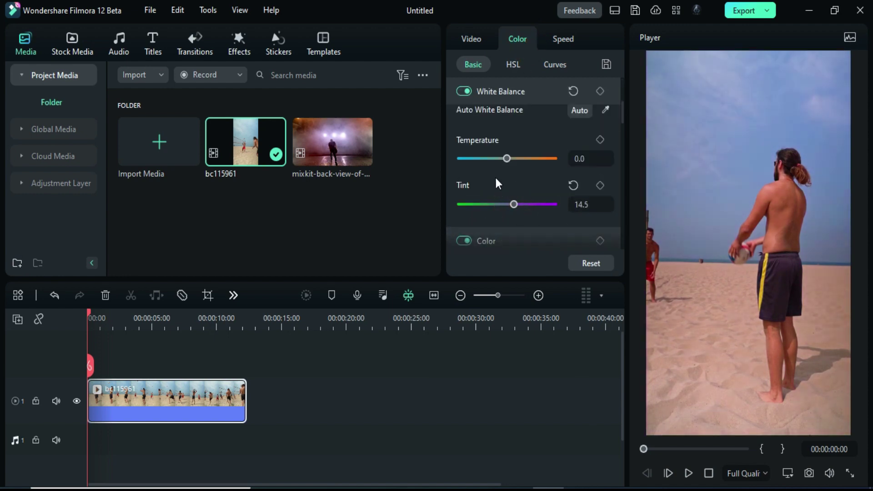
click(477, 45)
drag(512, 163, 506, 165)
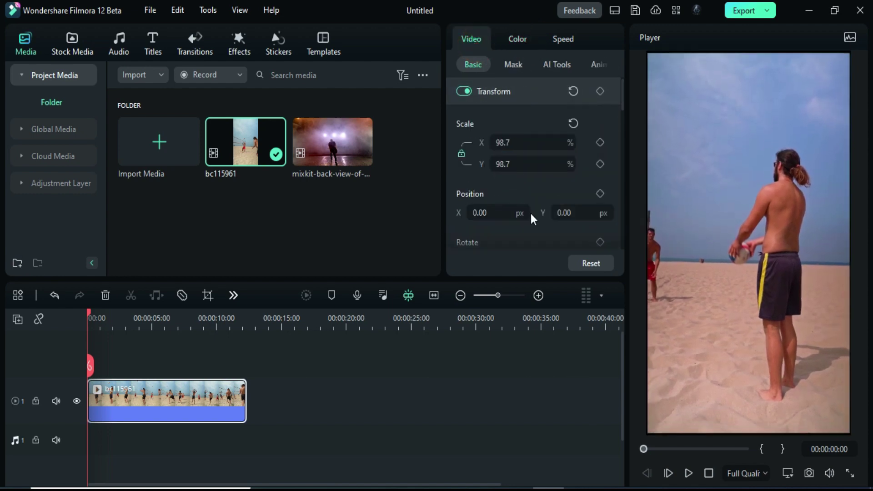
- Change the workspace layout to Classic, with the player beside the library
click(613, 13)
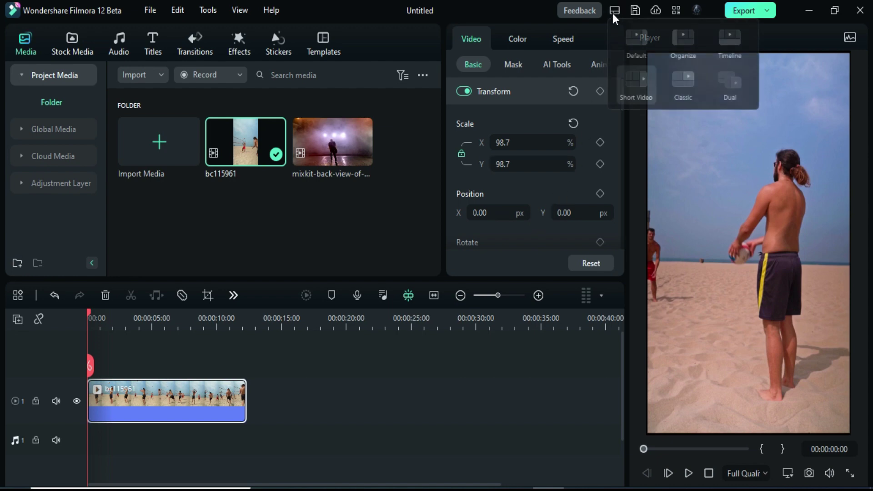
click(689, 88)
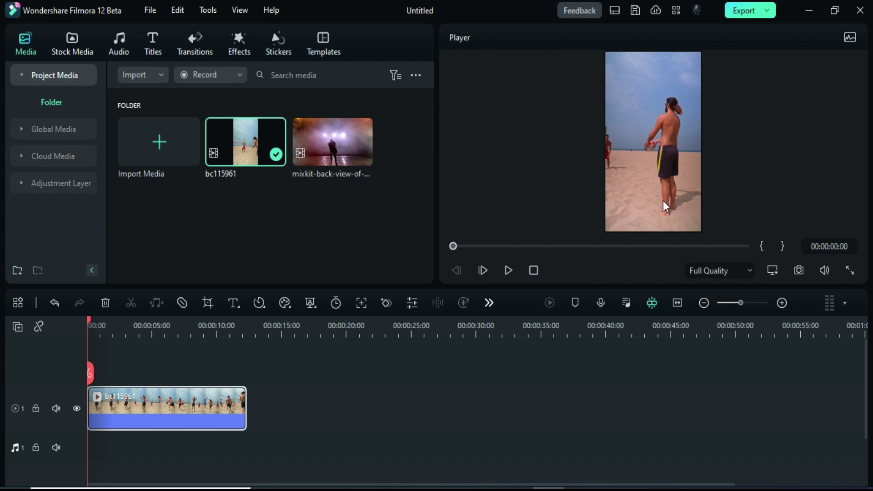
click(616, 11)
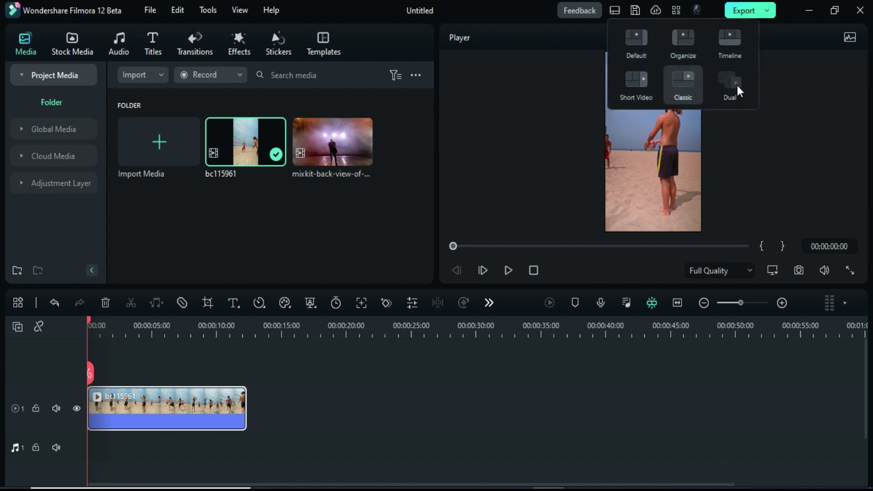
click(672, 15)
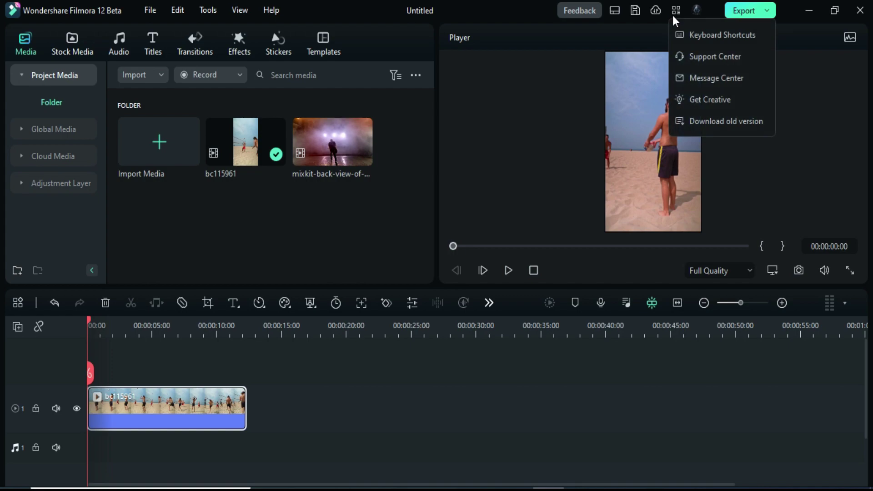
click(688, 33)
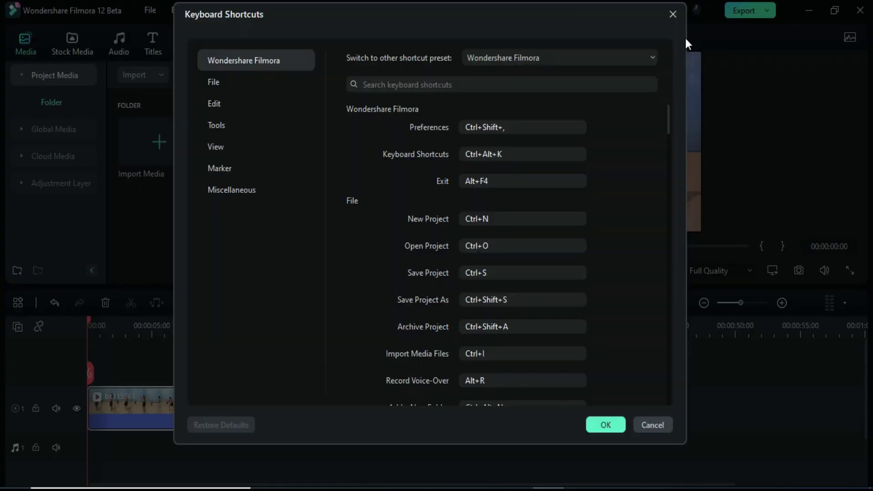
click(505, 273)
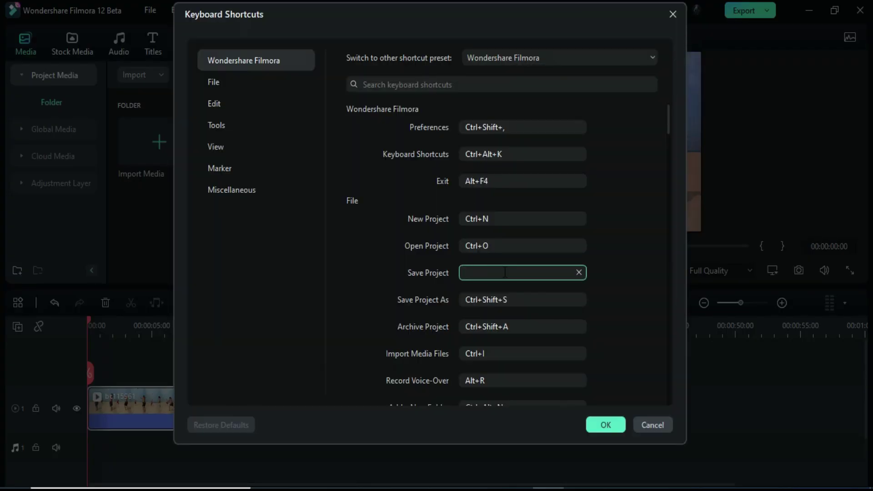
key(shift+s)
click(652, 80)
click(519, 59)
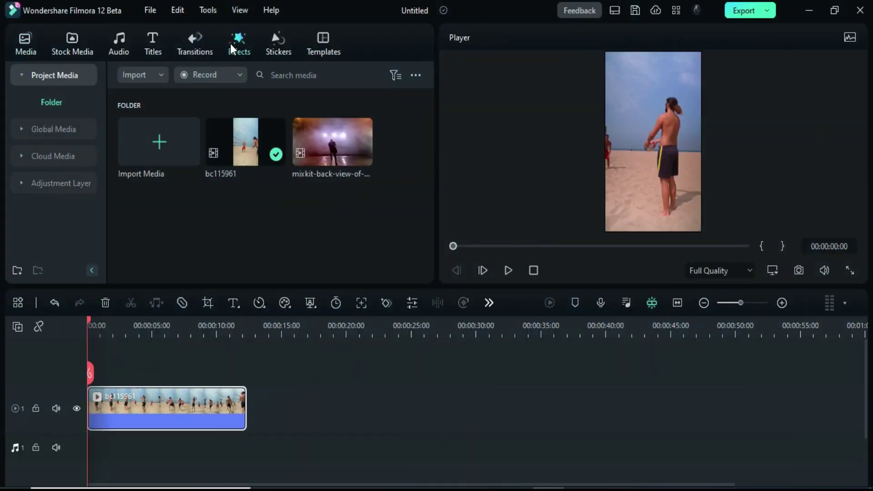
- Browse the Trending effects and Transitions, then list the New recommended effects like Beam Wave
click(230, 42)
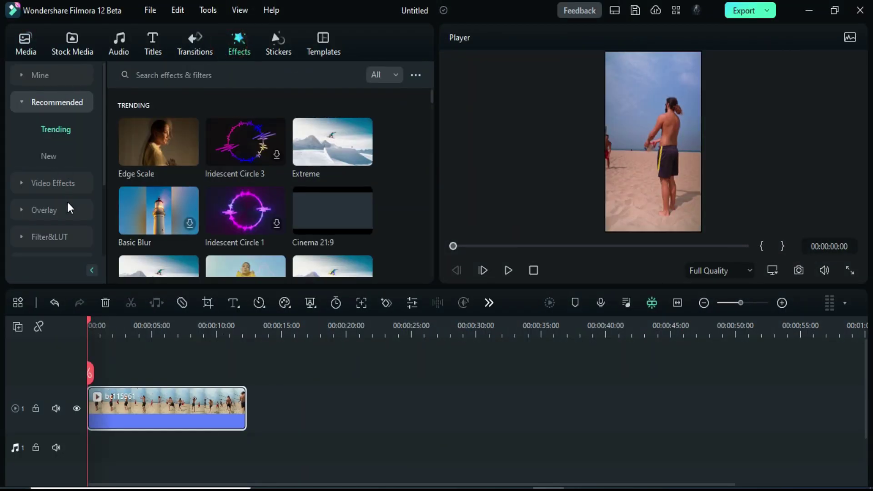
scroll(69, 234, down, 4)
scroll(70, 218, up, 3)
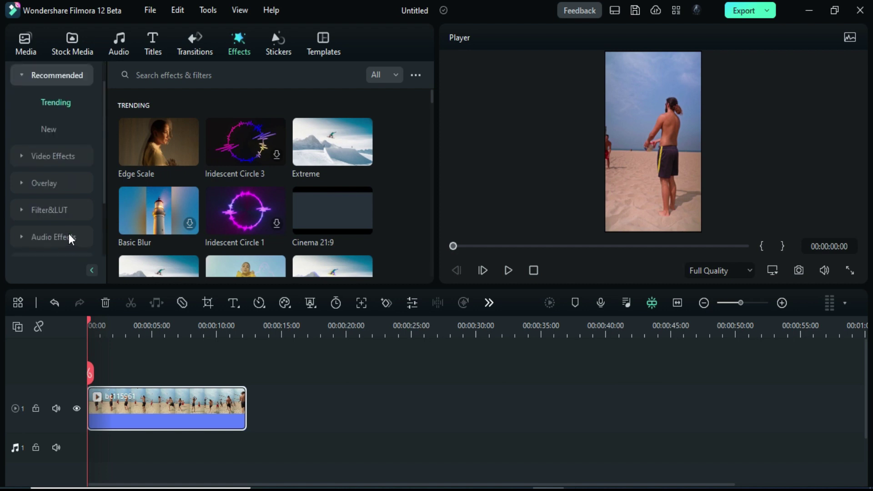
click(189, 52)
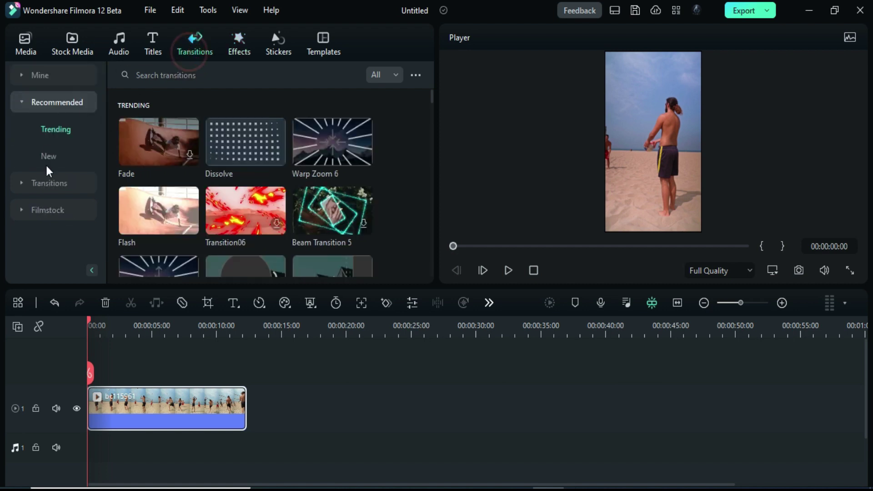
click(230, 53)
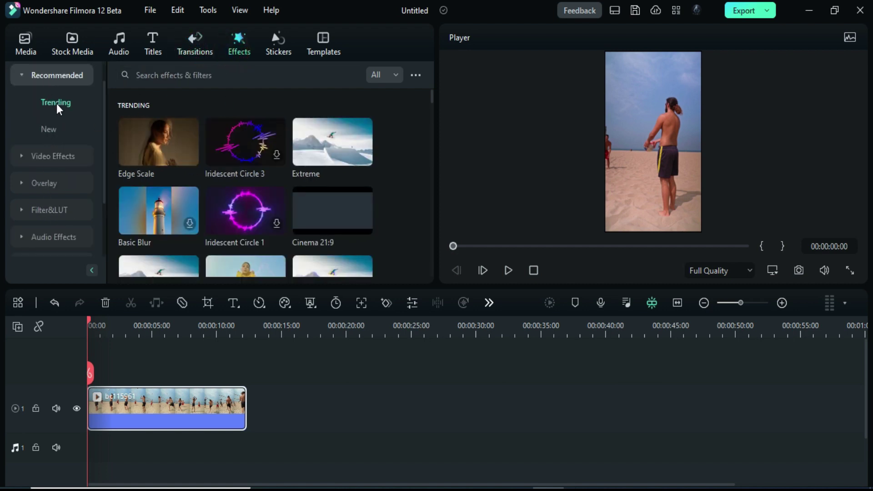
scroll(134, 248, down, 3)
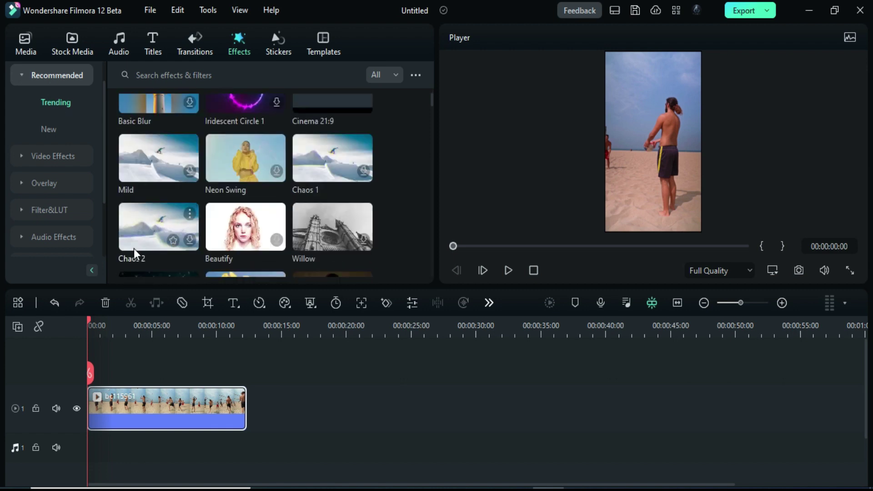
scroll(133, 248, down, 2)
click(50, 129)
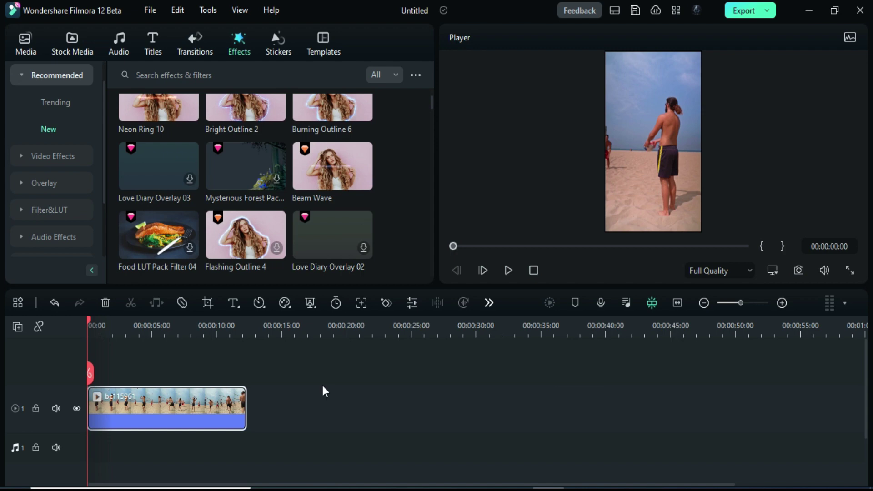
- Check the cloud Transfer Center and follow its 'Go experience it!' link to Filmora Workspace
click(655, 11)
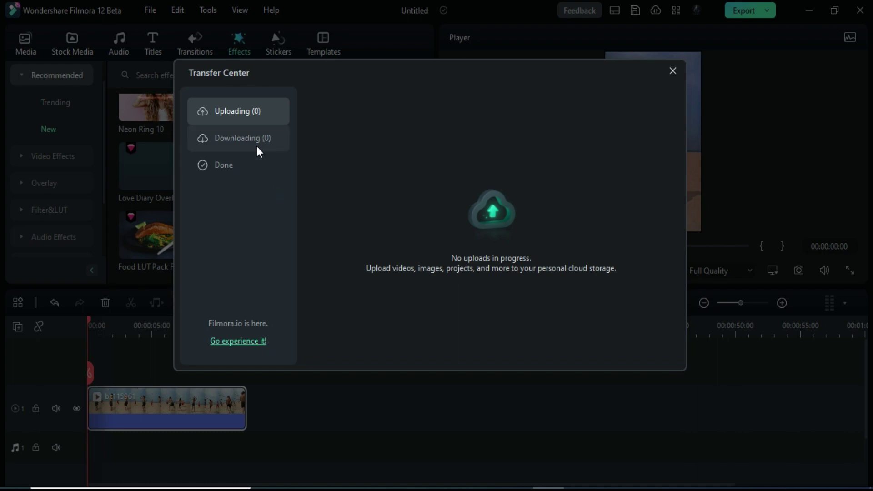
click(254, 342)
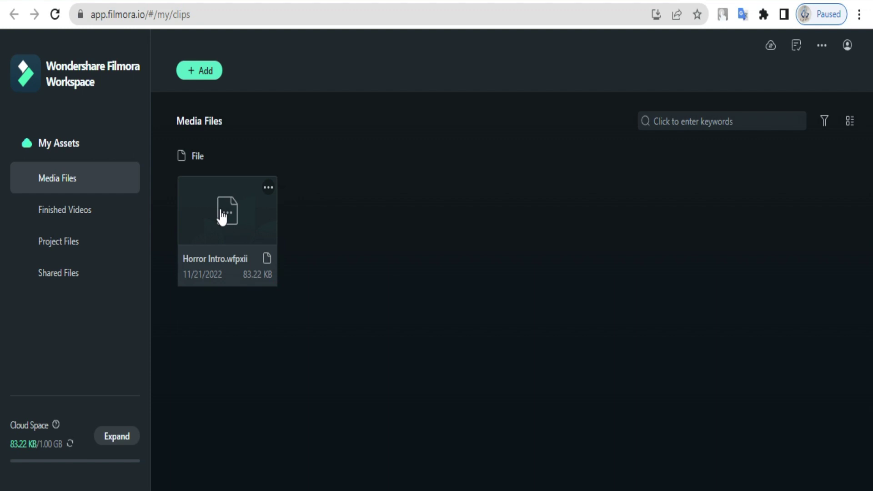
- View Shared Files and Finished Videos, then return to Media Files holding Horror Intro.wfpxii
click(70, 271)
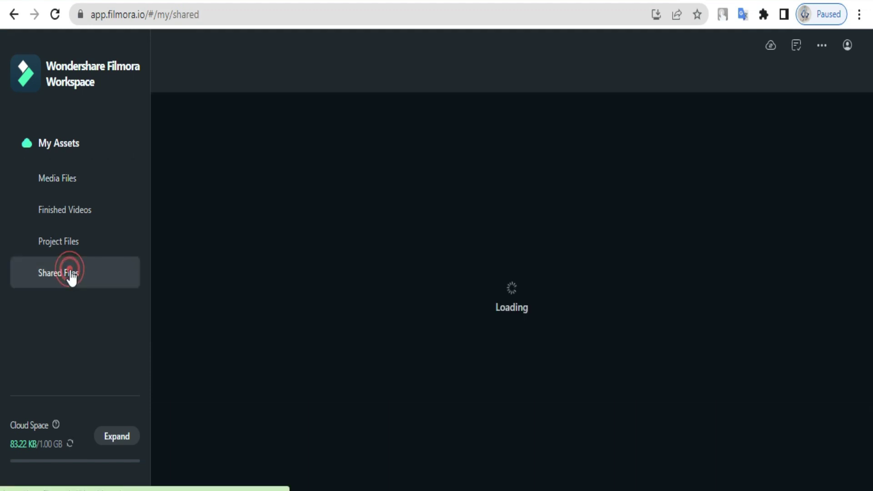
click(73, 242)
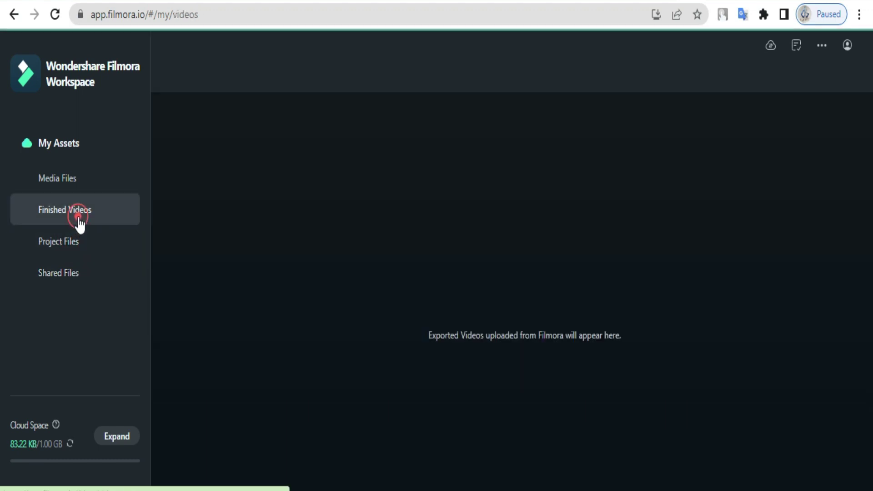
click(75, 182)
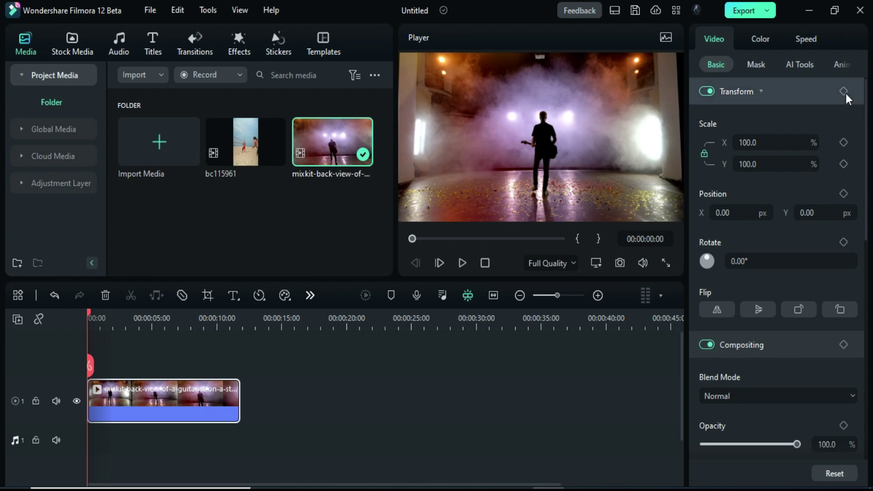
- Look through the clip's Mask, AI and Animation tabs, try a curve tweak, undo it, then return to Basic colour
click(754, 64)
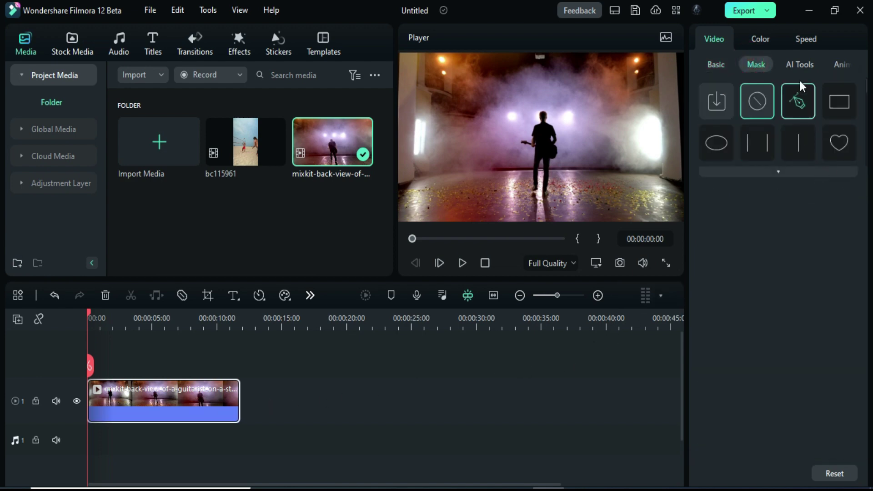
click(798, 64)
click(841, 64)
click(760, 39)
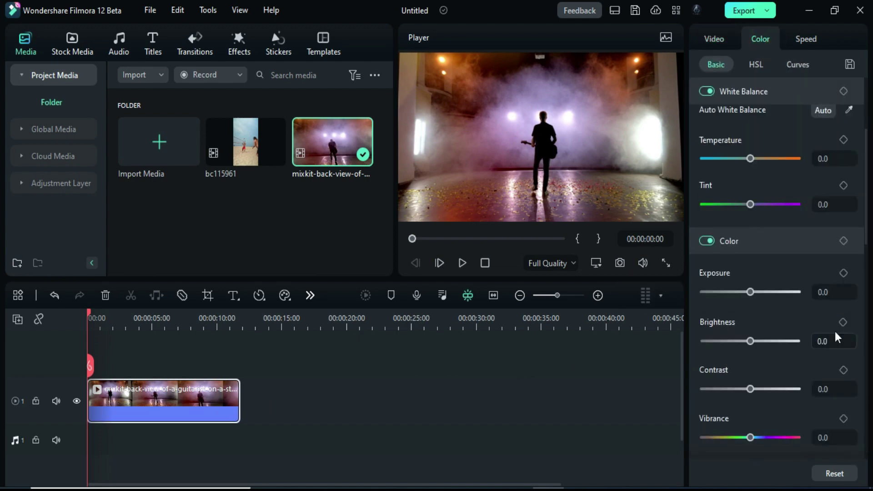
scroll(741, 200, up, 2)
click(797, 64)
drag(772, 272, 796, 276)
key(ctrl+z)
click(843, 220)
- Keyframe temperature warm at the start and 0 at 00:00:01:29
drag(750, 239, 754, 239)
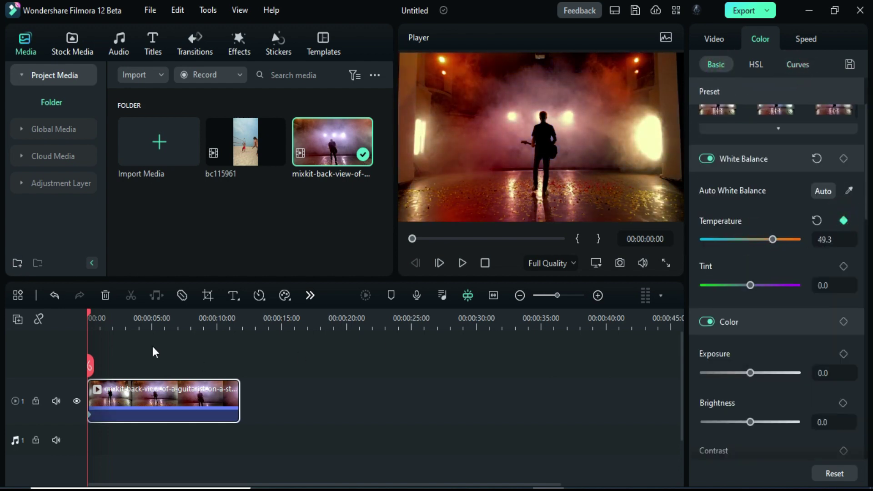
drag(89, 318, 122, 318)
click(820, 239)
text(0)
key(Return)
- Keyframe exposure very dark (-90.4) at the start and 0 at 00:00:01:29
click(90, 320)
drag(749, 372, 708, 373)
key(Home)
click(111, 318)
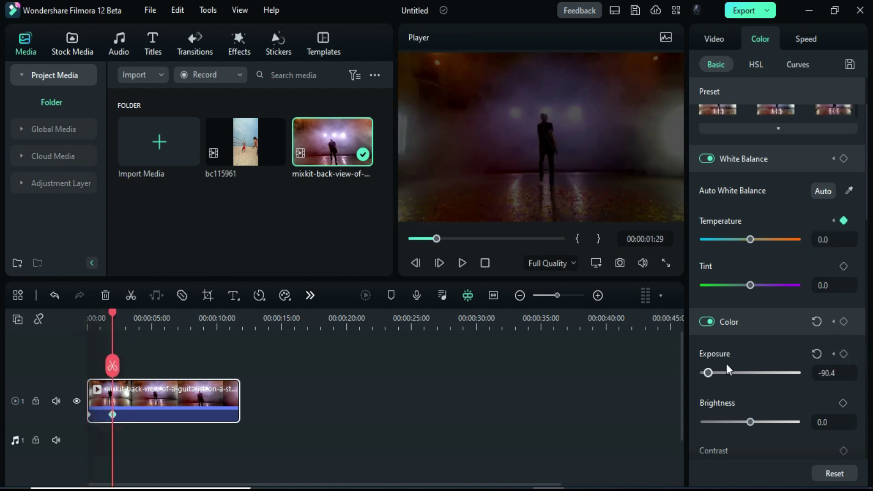
click(826, 373)
text(0)
key(Return)
mouse_move(114, 313)
mouse_down()
mouse_move(80, 310)
mouse_move(122, 312)
mouse_up()
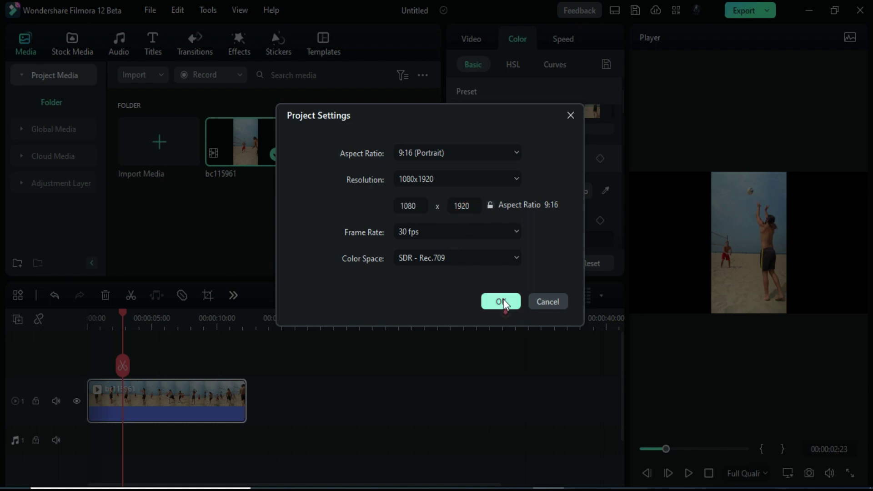
- Keep the 9:16 project settings and draw a freeform mask around the volleyball
click(500, 301)
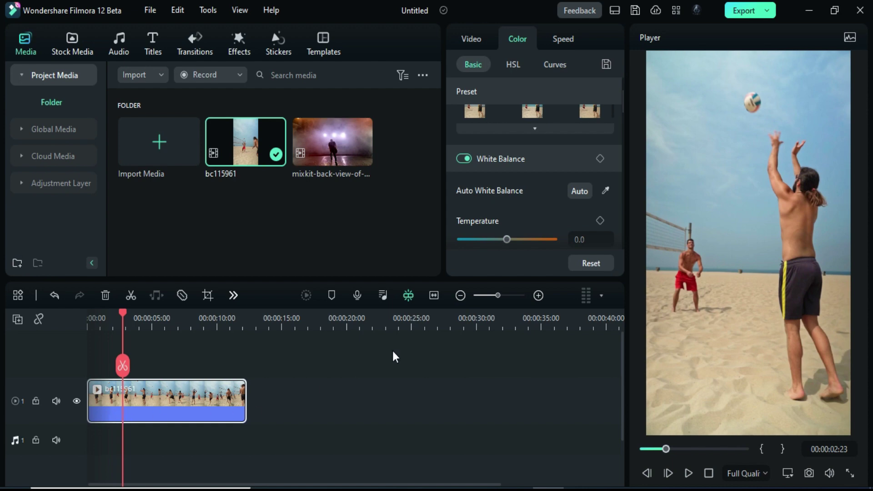
click(479, 42)
click(511, 69)
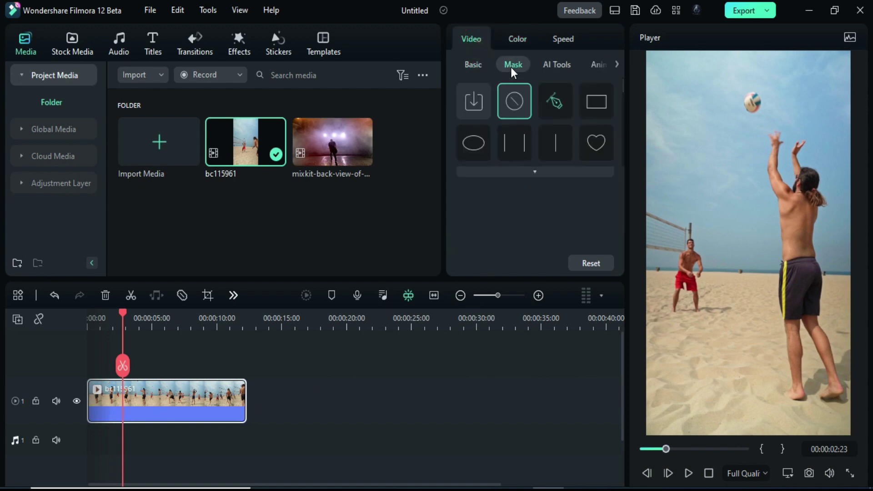
click(552, 99)
click(746, 93)
click(764, 97)
click(757, 116)
click(745, 93)
- Invert the drawn mask and adjust its mask sliders
scroll(558, 195, down, 5)
scroll(555, 193, down, 1)
click(600, 208)
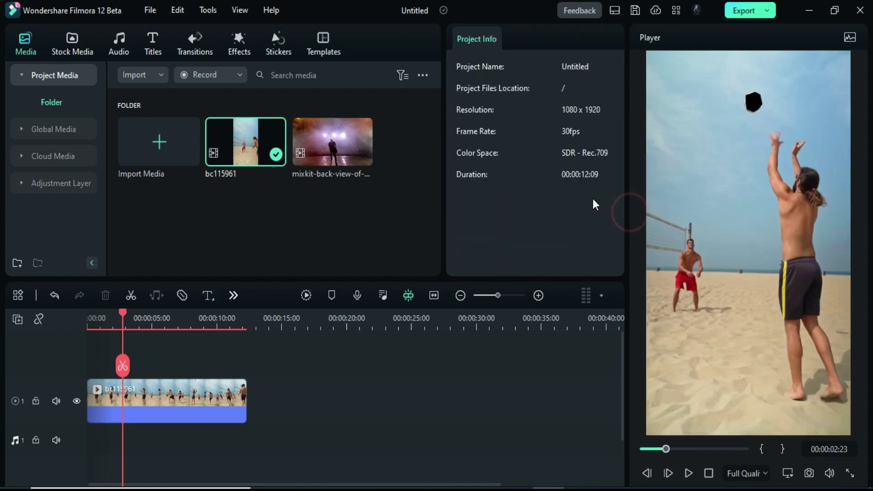
scroll(505, 198, down, 1)
drag(507, 211, 510, 211)
scroll(506, 209, down, 1)
drag(457, 220, 500, 220)
scroll(527, 204, down, 2)
scroll(526, 204, up, 2)
scroll(526, 203, down, 3)
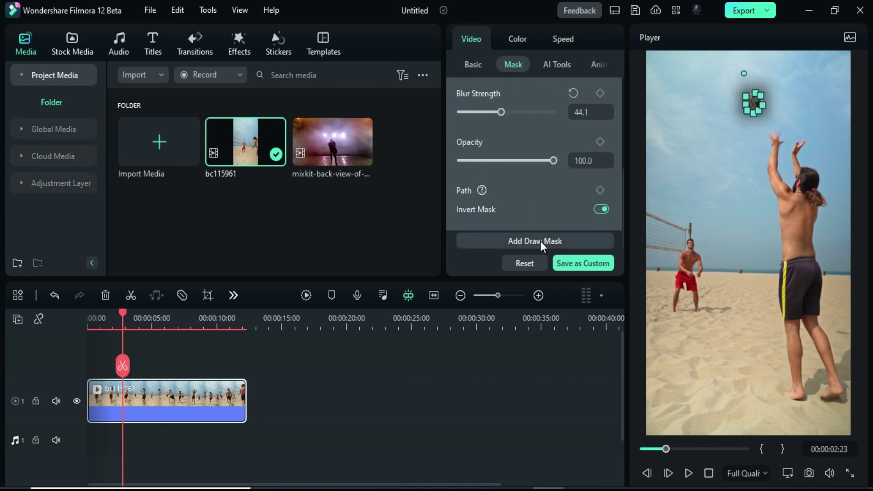
- Draw another mask path, toggle its inversion, and show only the masked areas
click(539, 241)
click(673, 137)
click(730, 172)
click(713, 197)
click(673, 137)
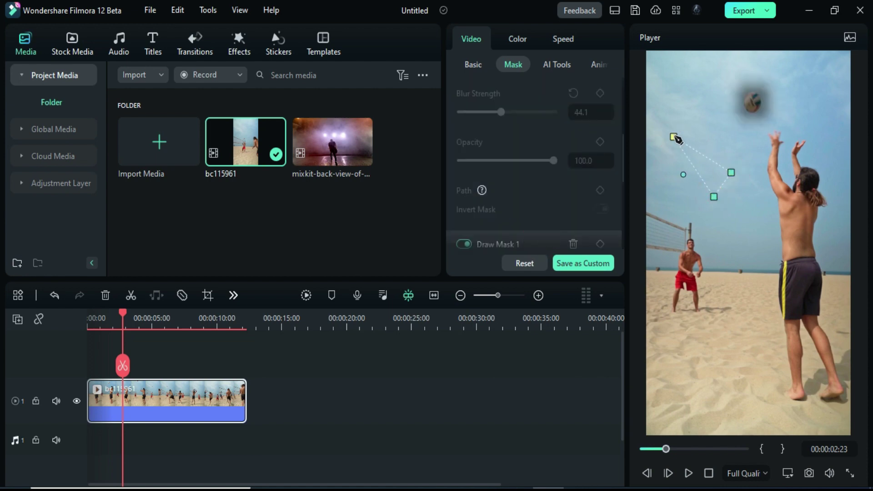
scroll(555, 236, down, 1)
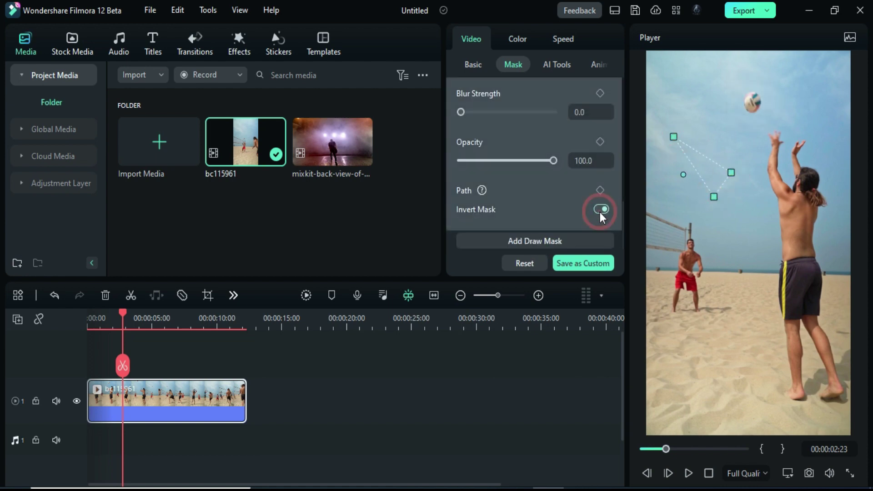
click(599, 210)
click(596, 210)
scroll(569, 205, down, 2)
click(601, 99)
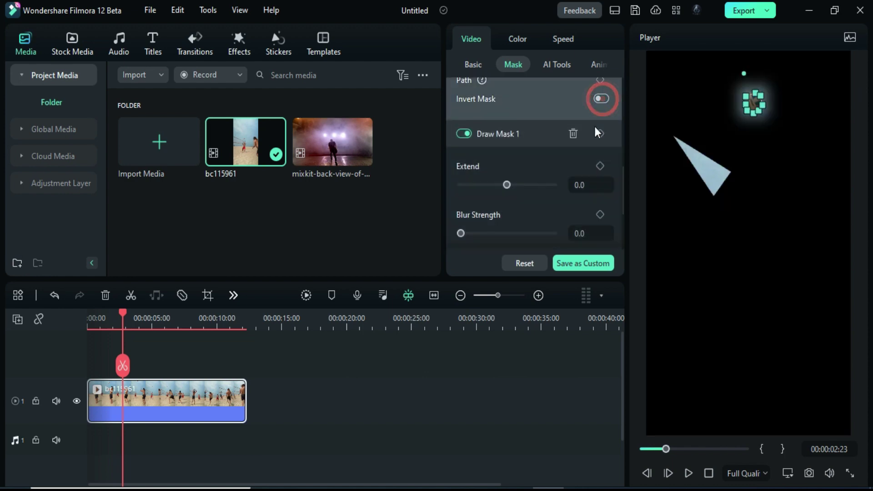
scroll(594, 201, down, 2)
scroll(593, 201, down, 2)
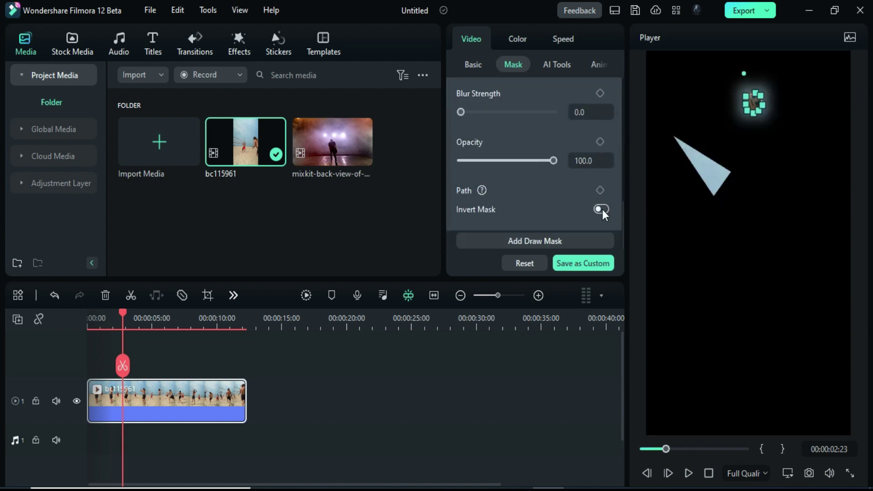
- Draw Mask 2 around another area, then reset and abandon all drawn masks
click(590, 242)
click(774, 281)
click(724, 315)
click(731, 246)
click(750, 228)
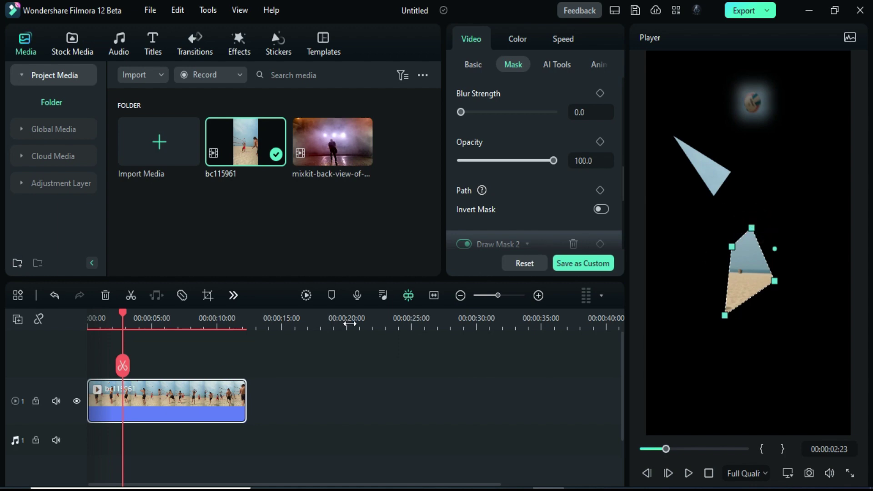
click(528, 256)
click(503, 255)
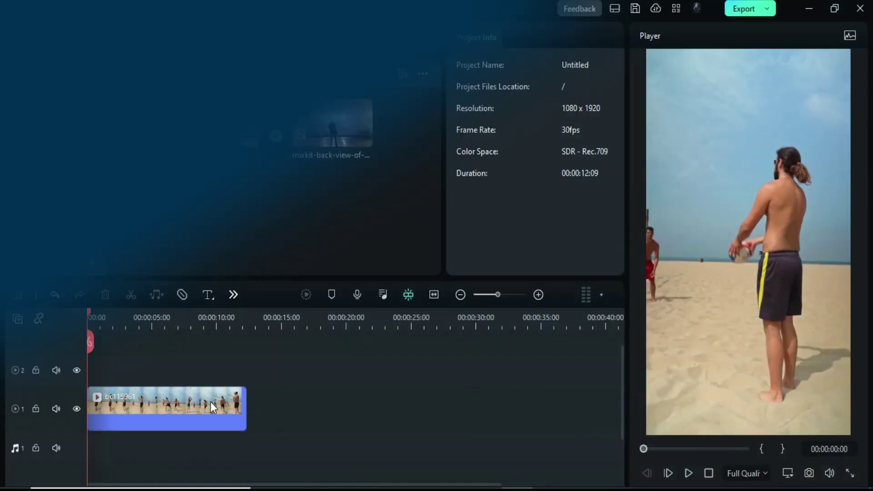
- Add a trimmed adjustment layer on track 2 with Beam Wave and the Gravity colour preset
click(68, 179)
drag(158, 140, 136, 377)
drag(152, 377, 246, 380)
click(239, 44)
drag(332, 164, 136, 377)
drag(91, 313, 114, 322)
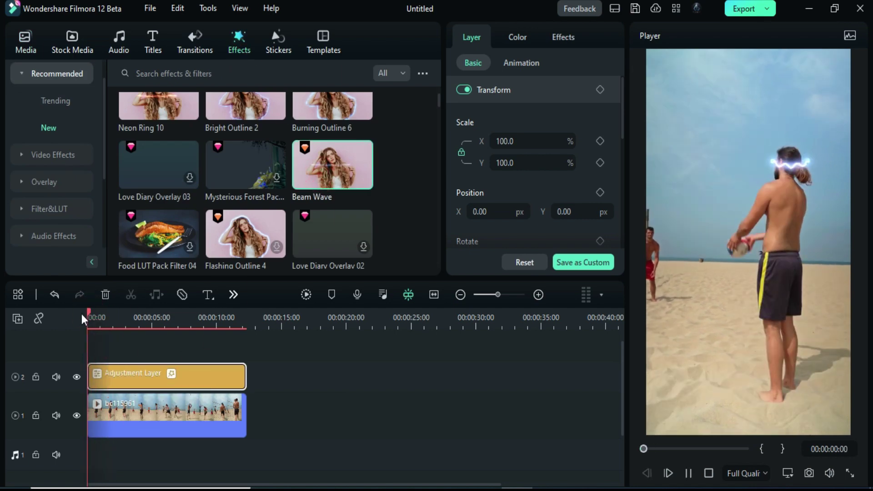
click(513, 40)
click(530, 180)
- Shorten the volleyball clip, add the guitarist clip after it, and move it to track 3
click(244, 409)
drag(179, 403, 167, 409)
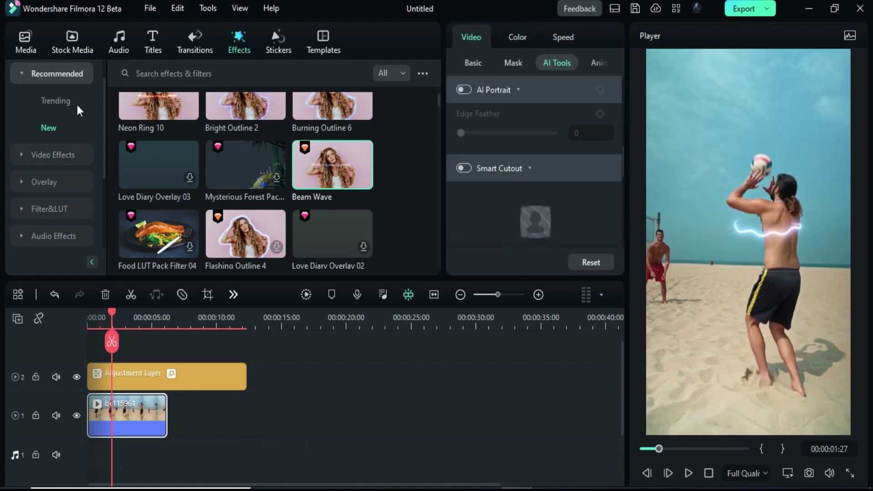
click(26, 41)
click(54, 73)
click(363, 135)
drag(131, 319, 220, 324)
drag(225, 411, 226, 379)
mouse_move(220, 342)
mouse_down()
mouse_move(140, 342)
mouse_move(212, 341)
mouse_up()
- Move the stage-lights clip onto track 1 after bc115961 and give the adjustment layer Cyberpunk 1
drag(253, 375, 363, 430)
click(231, 53)
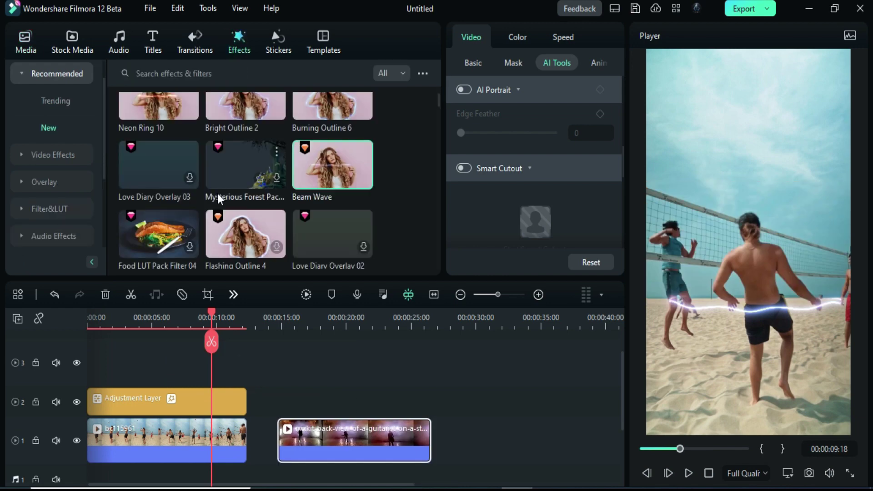
click(234, 403)
click(531, 148)
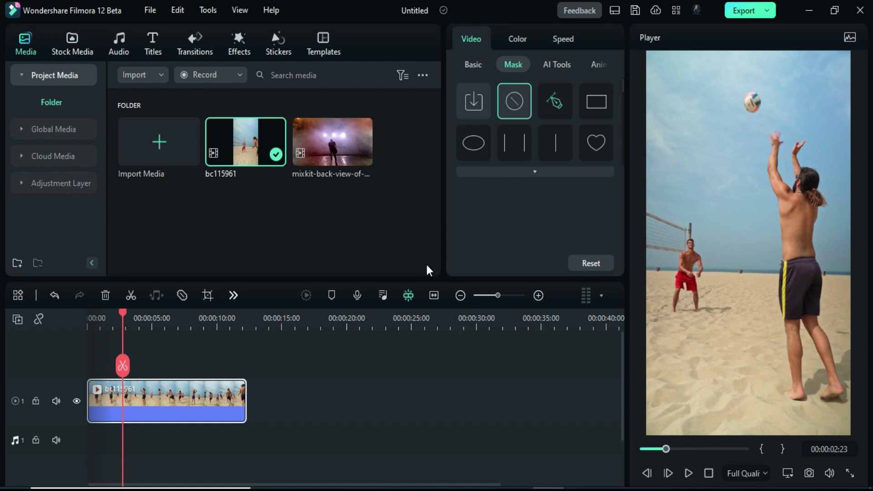
- Enable Smart Cutout under Video > AI Tools for clip bc115961 and open its cutout editor
click(473, 65)
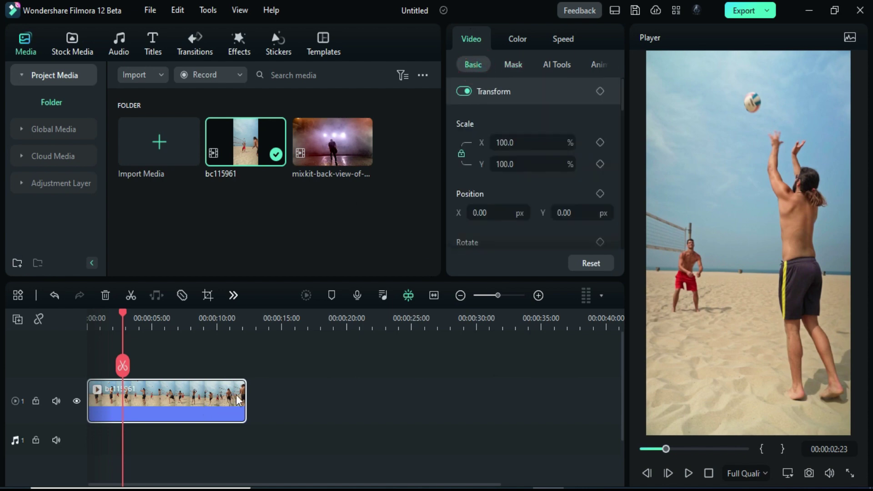
click(554, 66)
scroll(529, 140, down, 6)
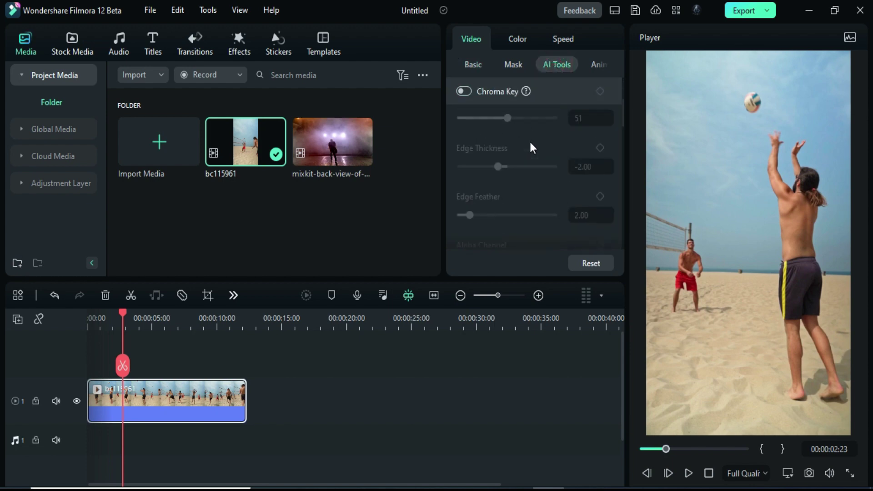
scroll(529, 140, down, 1)
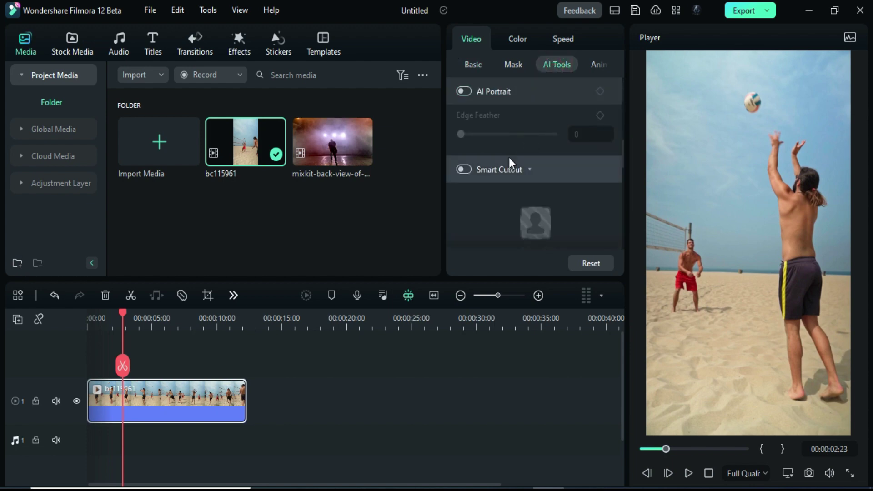
click(463, 169)
click(533, 223)
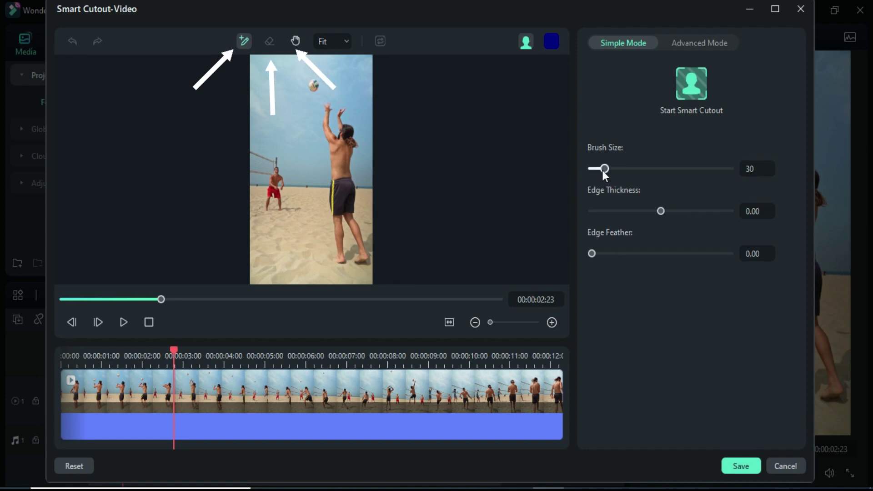
- Paint over the serving player at brush size 25, refining the mask around his right heel
drag(604, 169, 602, 169)
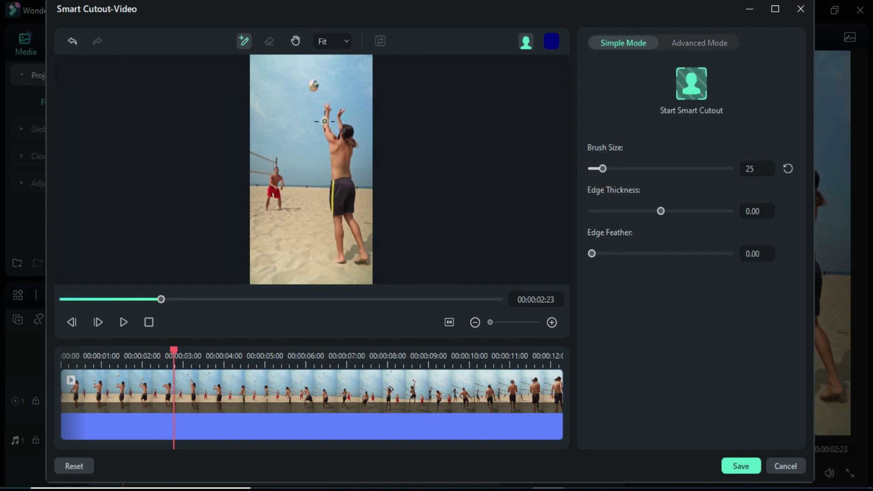
drag(324, 130, 342, 205)
scroll(361, 249, up, 5)
click(294, 42)
mouse_move(364, 204)
mouse_down()
mouse_move(315, 80)
mouse_move(296, 56)
mouse_up()
click(244, 41)
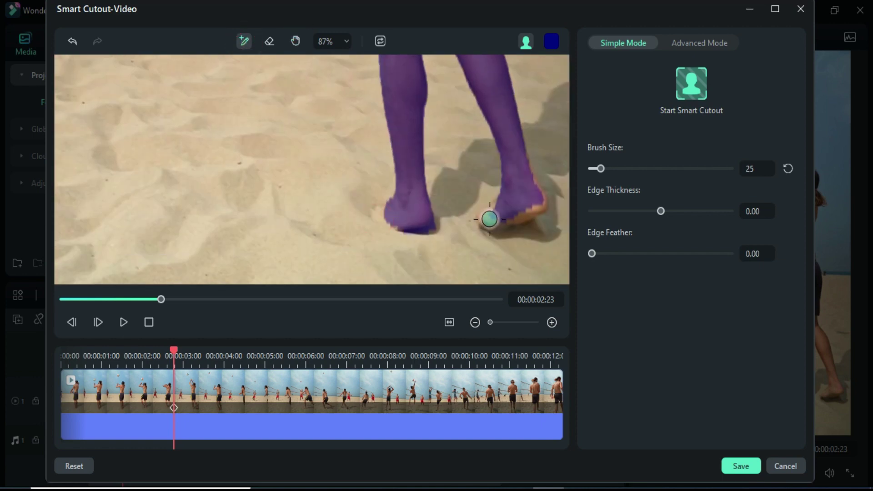
drag(485, 219, 529, 203)
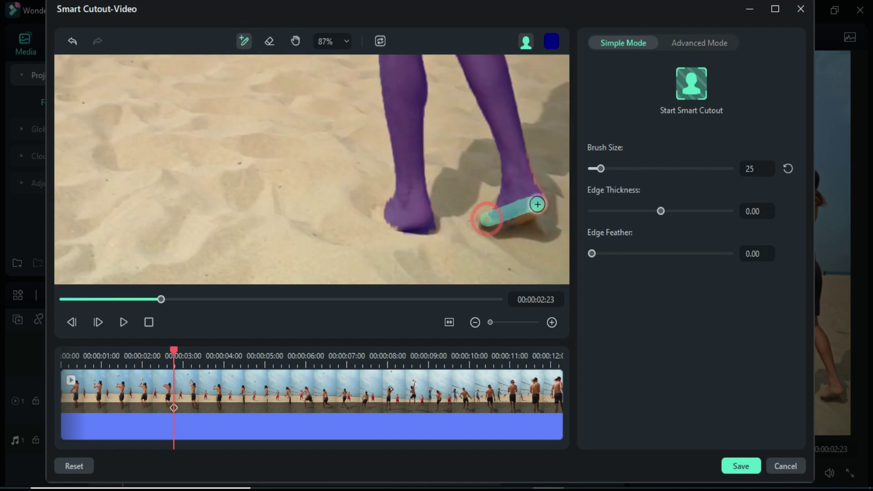
click(269, 41)
mouse_move(491, 182)
mouse_down()
mouse_move(484, 197)
mouse_move(490, 186)
mouse_up()
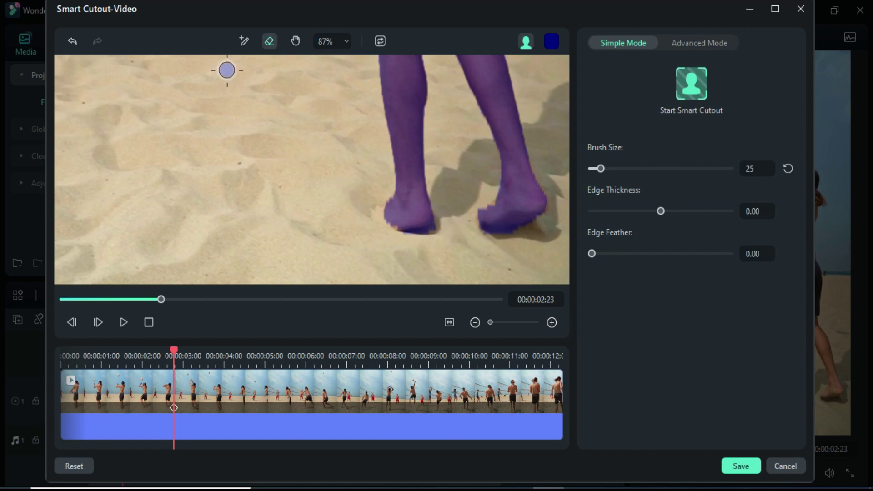
click(244, 42)
- Track the marked player through the whole clip and switch the mask overlay to green
scroll(357, 201, down, 4)
scroll(357, 202, down, 1)
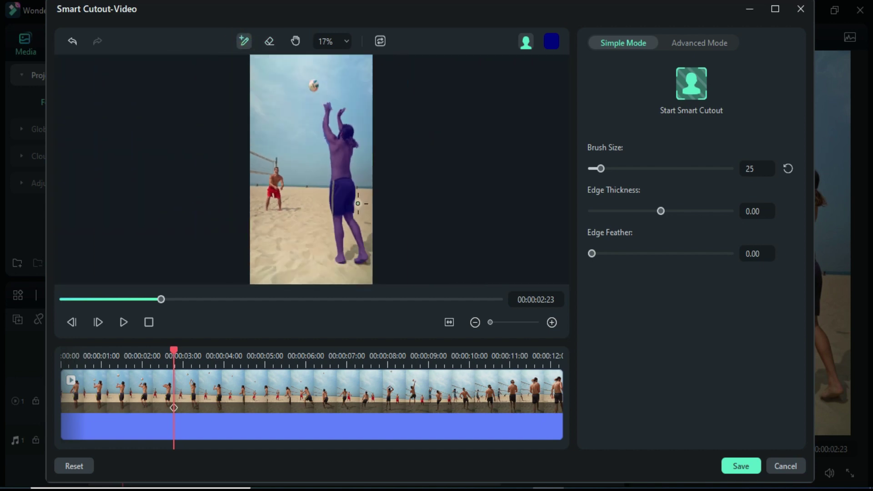
click(687, 92)
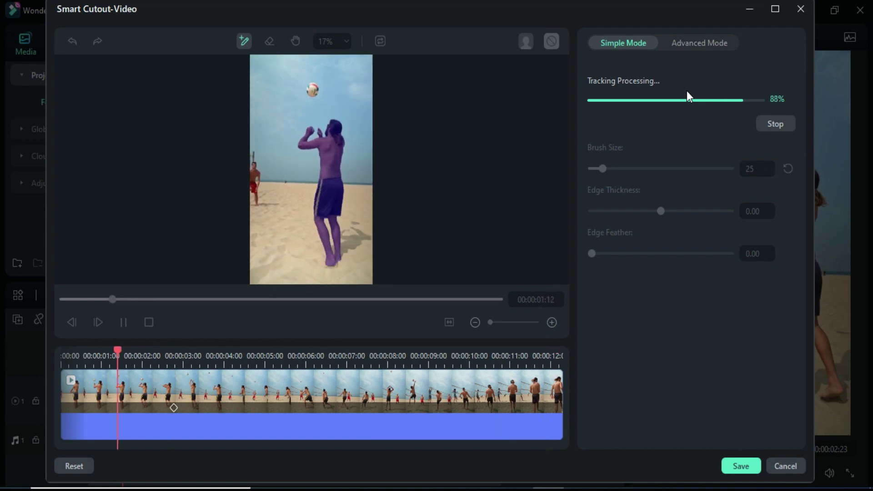
click(379, 41)
click(379, 41)
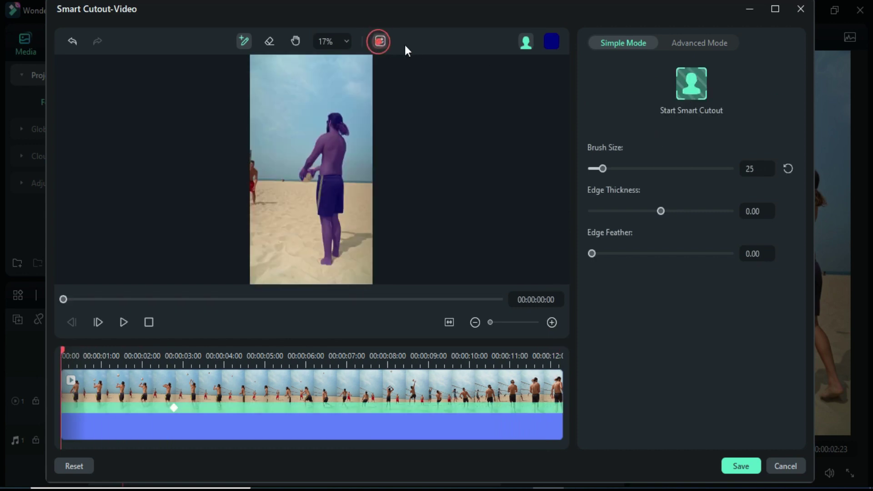
click(551, 42)
click(524, 96)
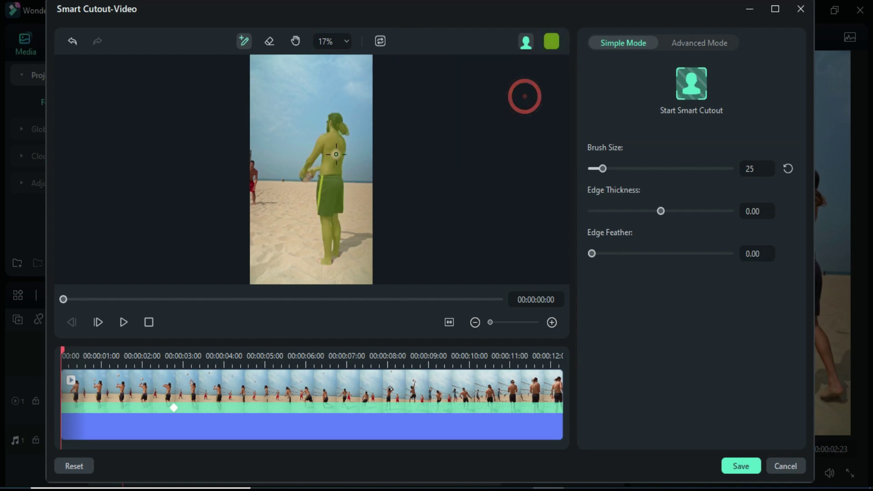
- Save the player cutout, then reopen it and save an inverted version as a black silhouette
click(739, 464)
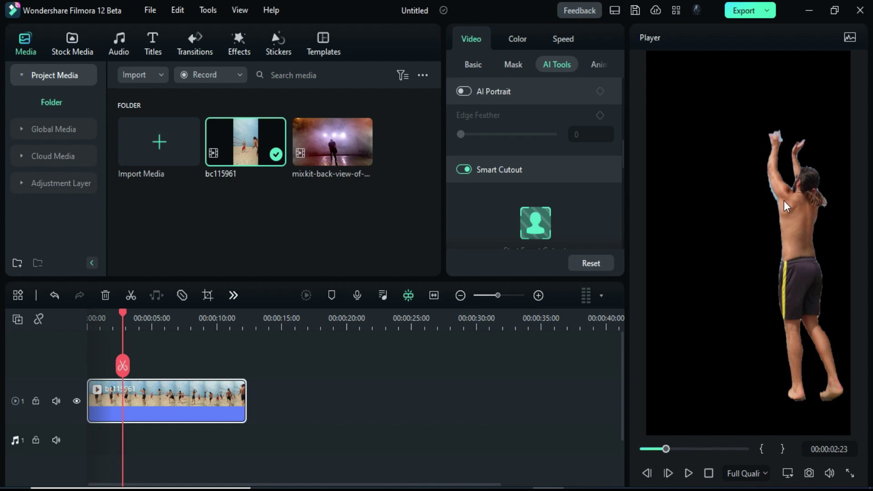
click(532, 223)
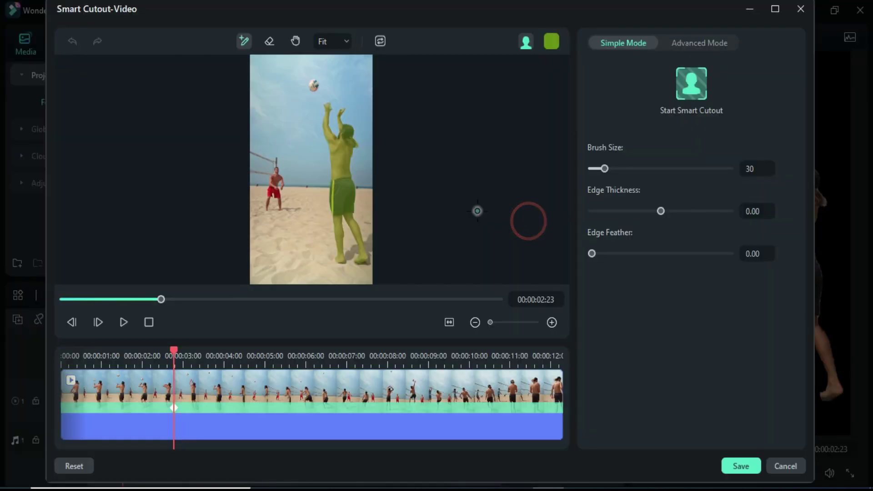
click(380, 42)
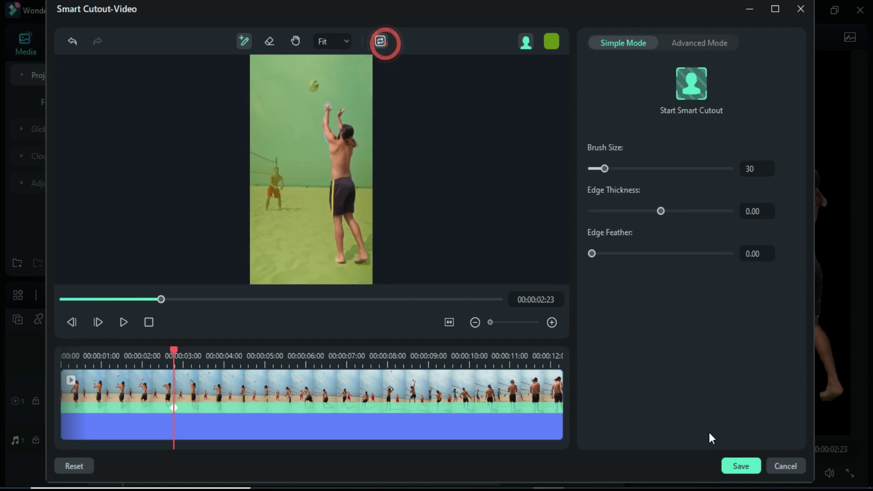
click(739, 466)
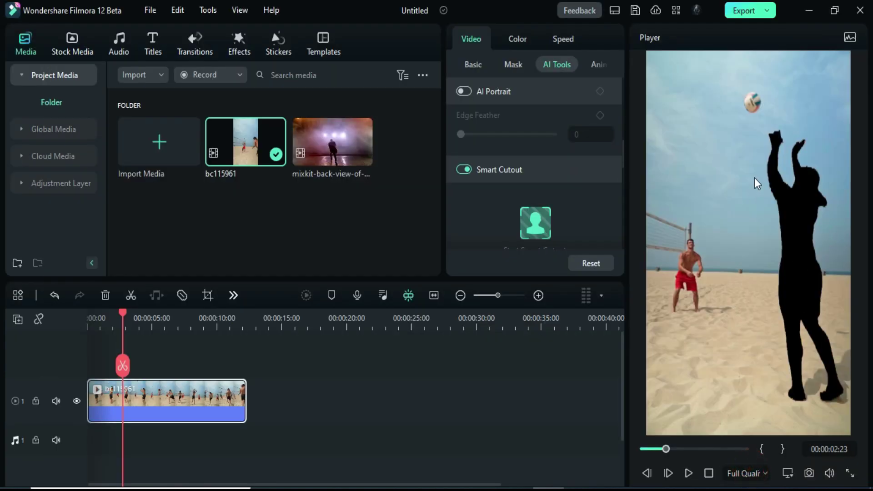
- Play back the silhouette from an earlier point, then undo to turn Smart Cutout off
click(103, 323)
key(space)
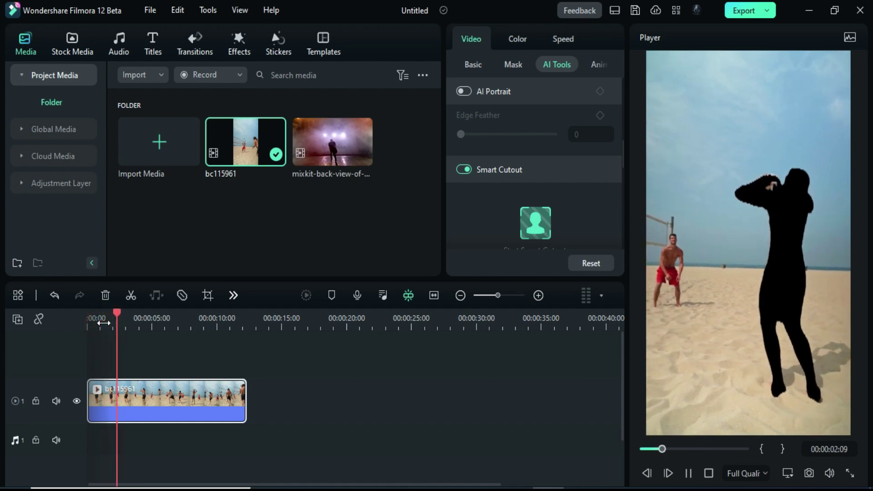
key(space)
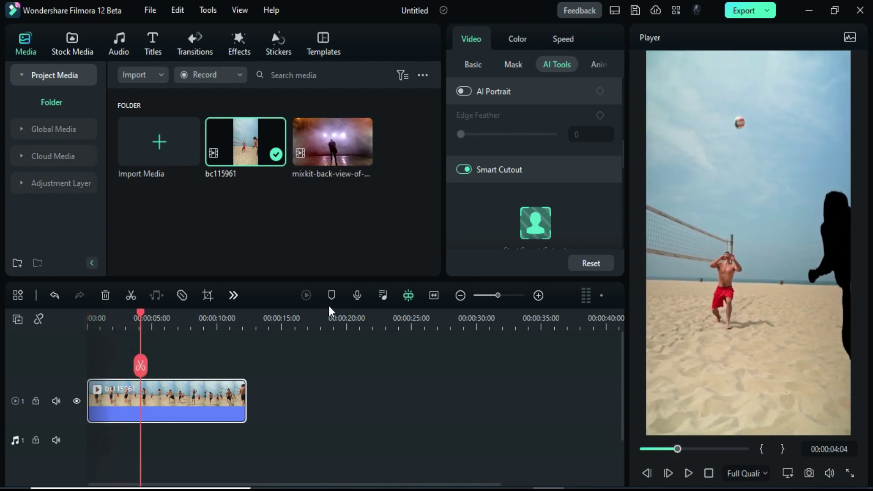
key(ctrl+z)
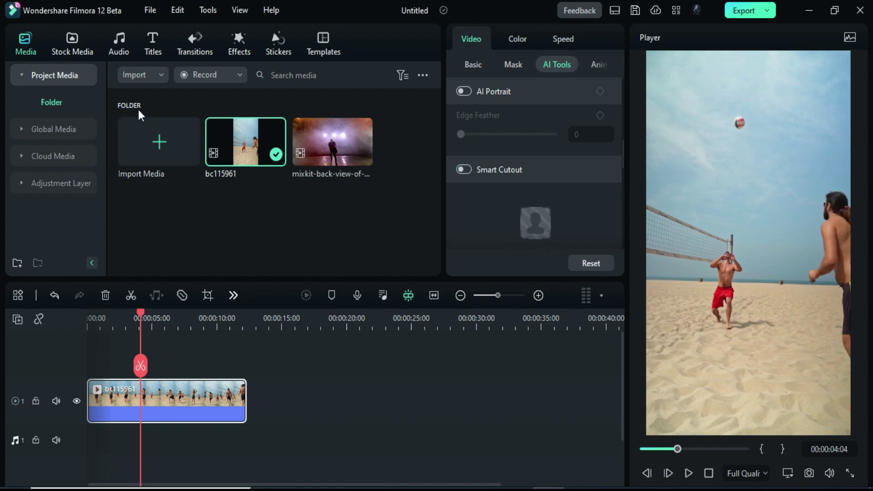
- Show the World Cup music in the Audio library and preview Sport Dark Cinematic for a few seconds
click(123, 50)
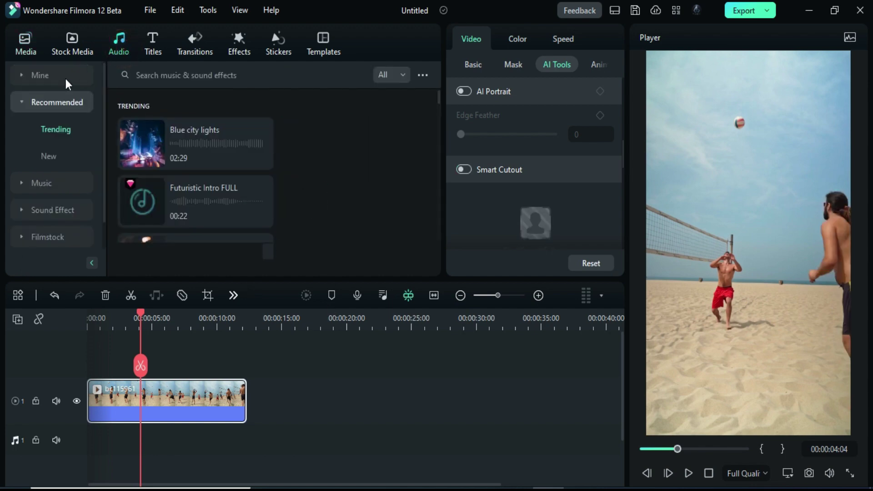
mouse_move(182, 159)
click(56, 179)
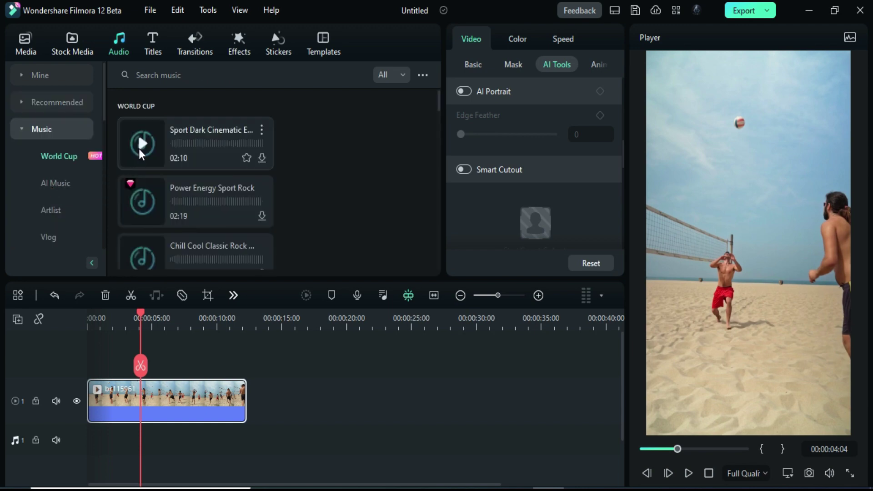
click(140, 145)
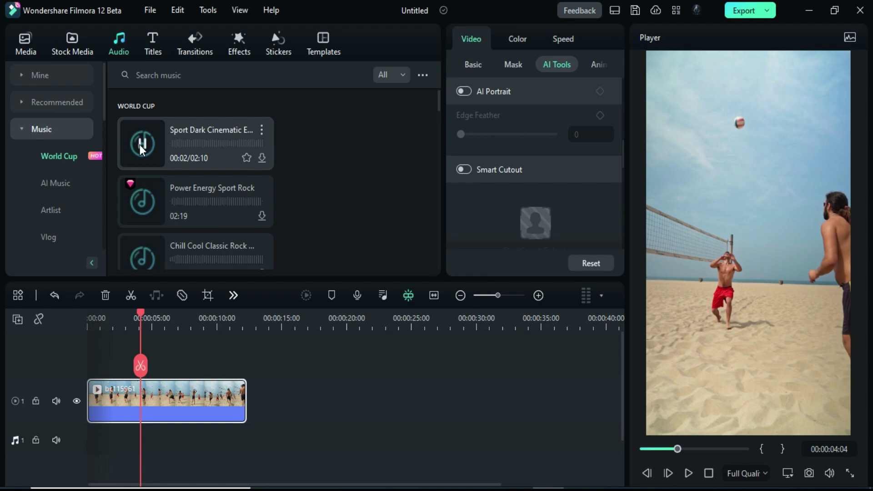
click(140, 146)
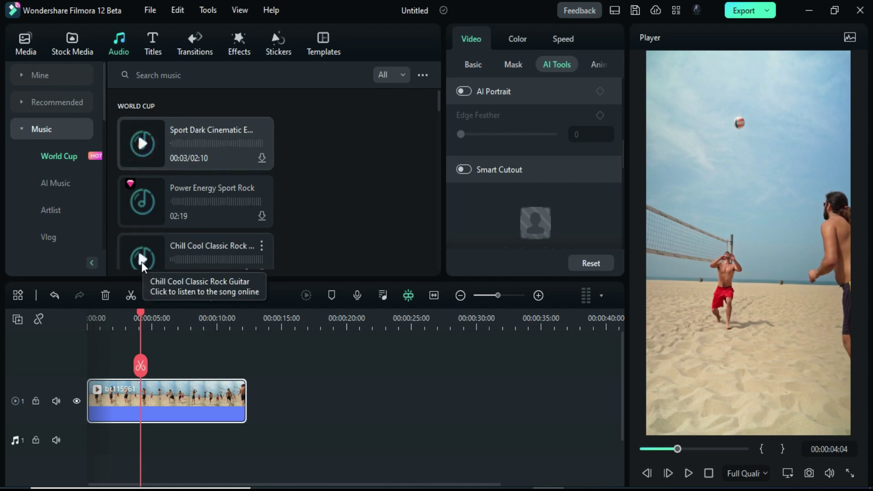